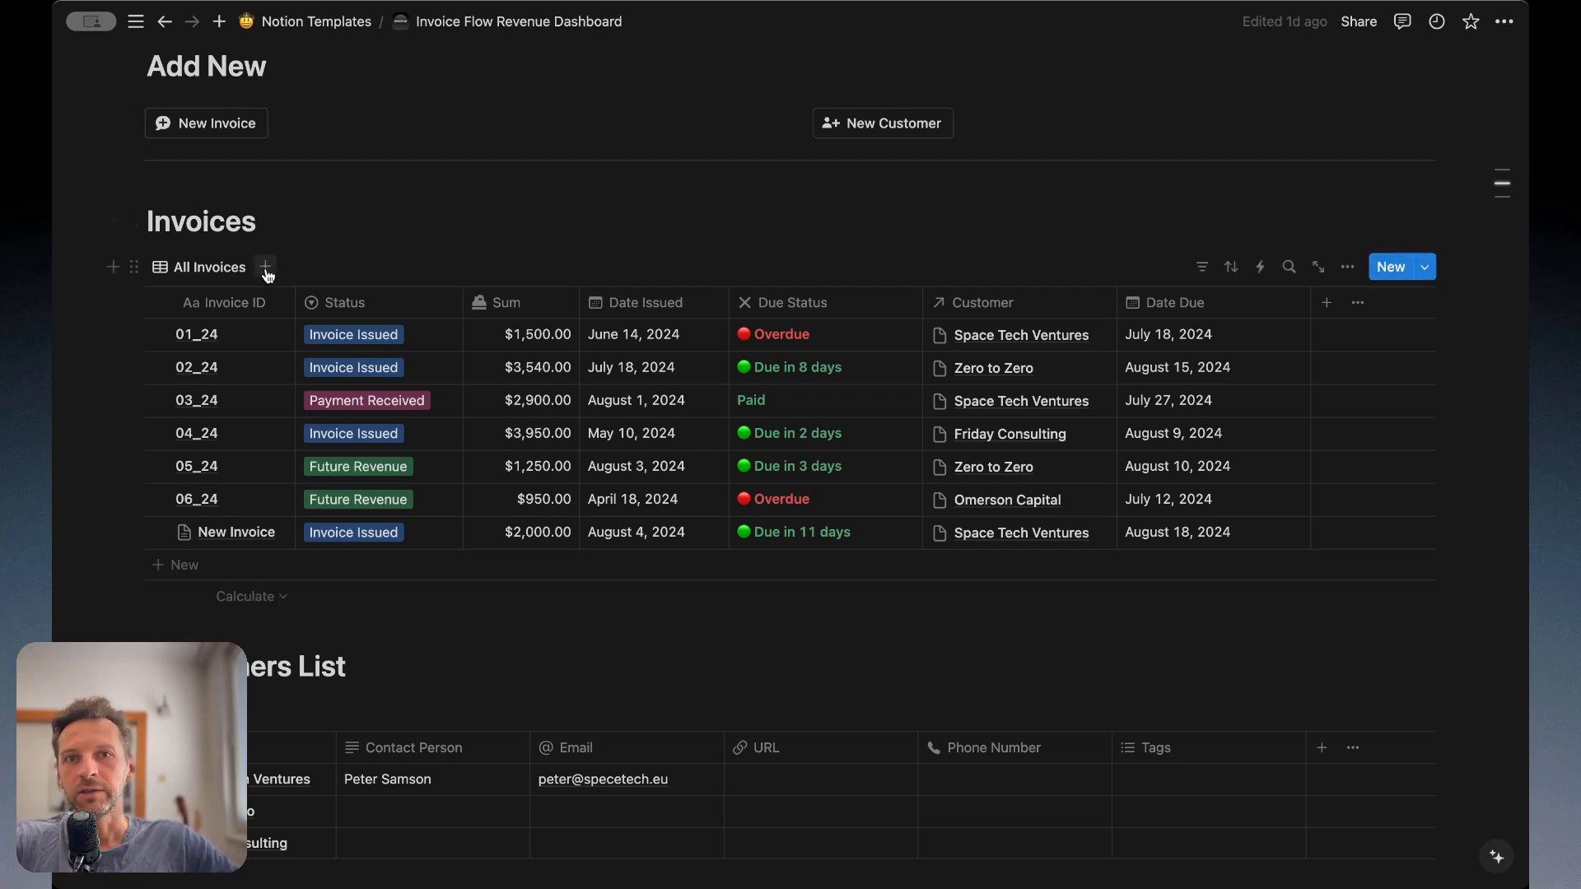
Step: Add a new Chart view to the Invoices database
{"action": "left_click", "coordinate": [266, 268]}
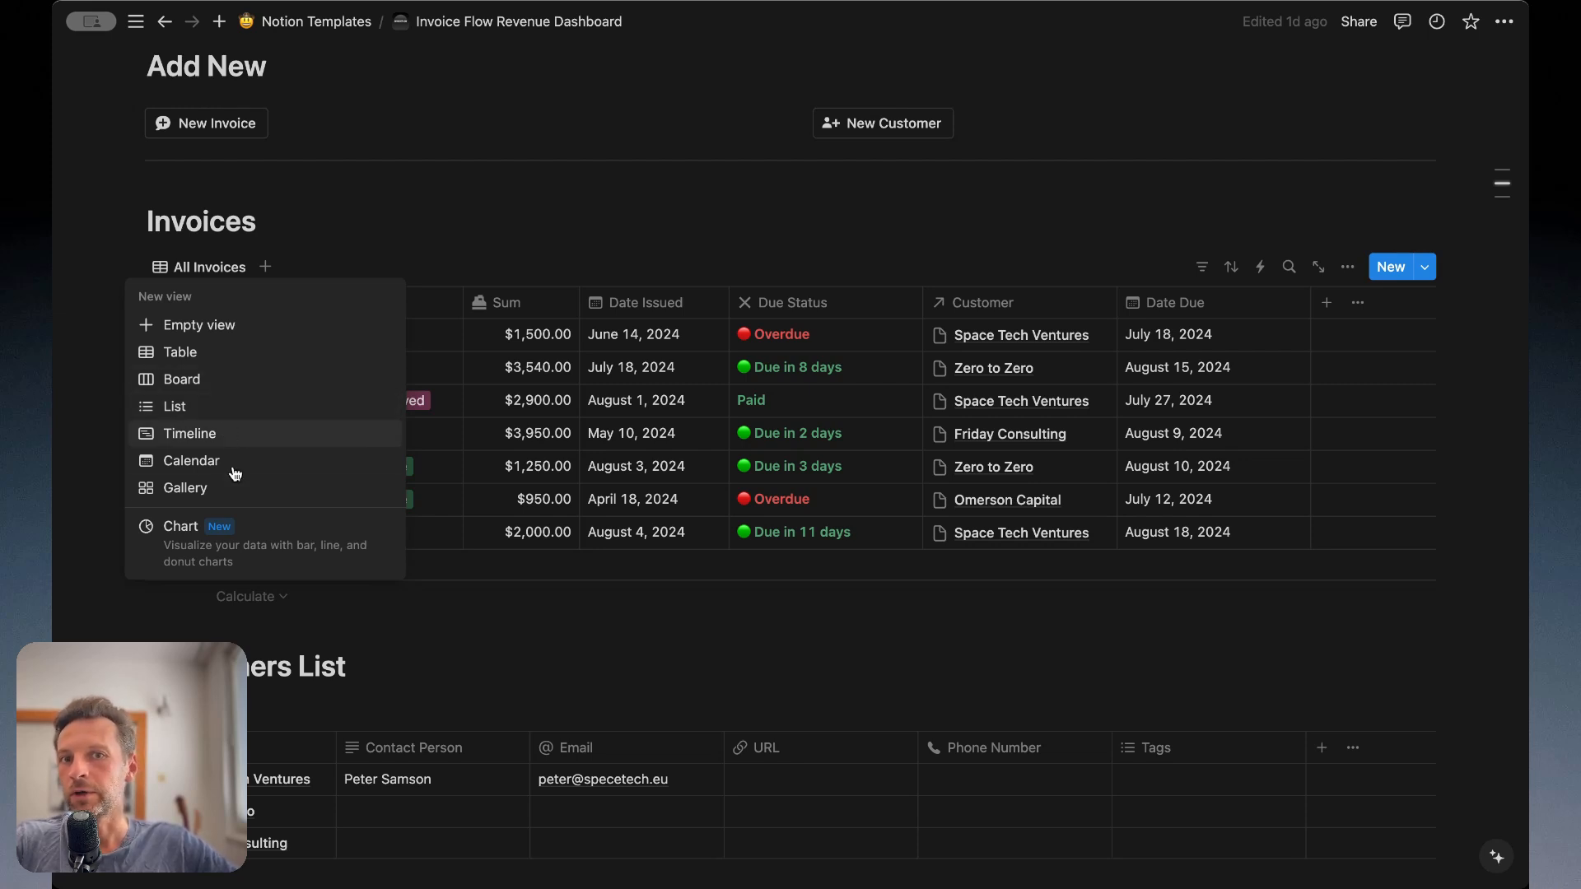
{"action": "left_click", "coordinate": [265, 544]}
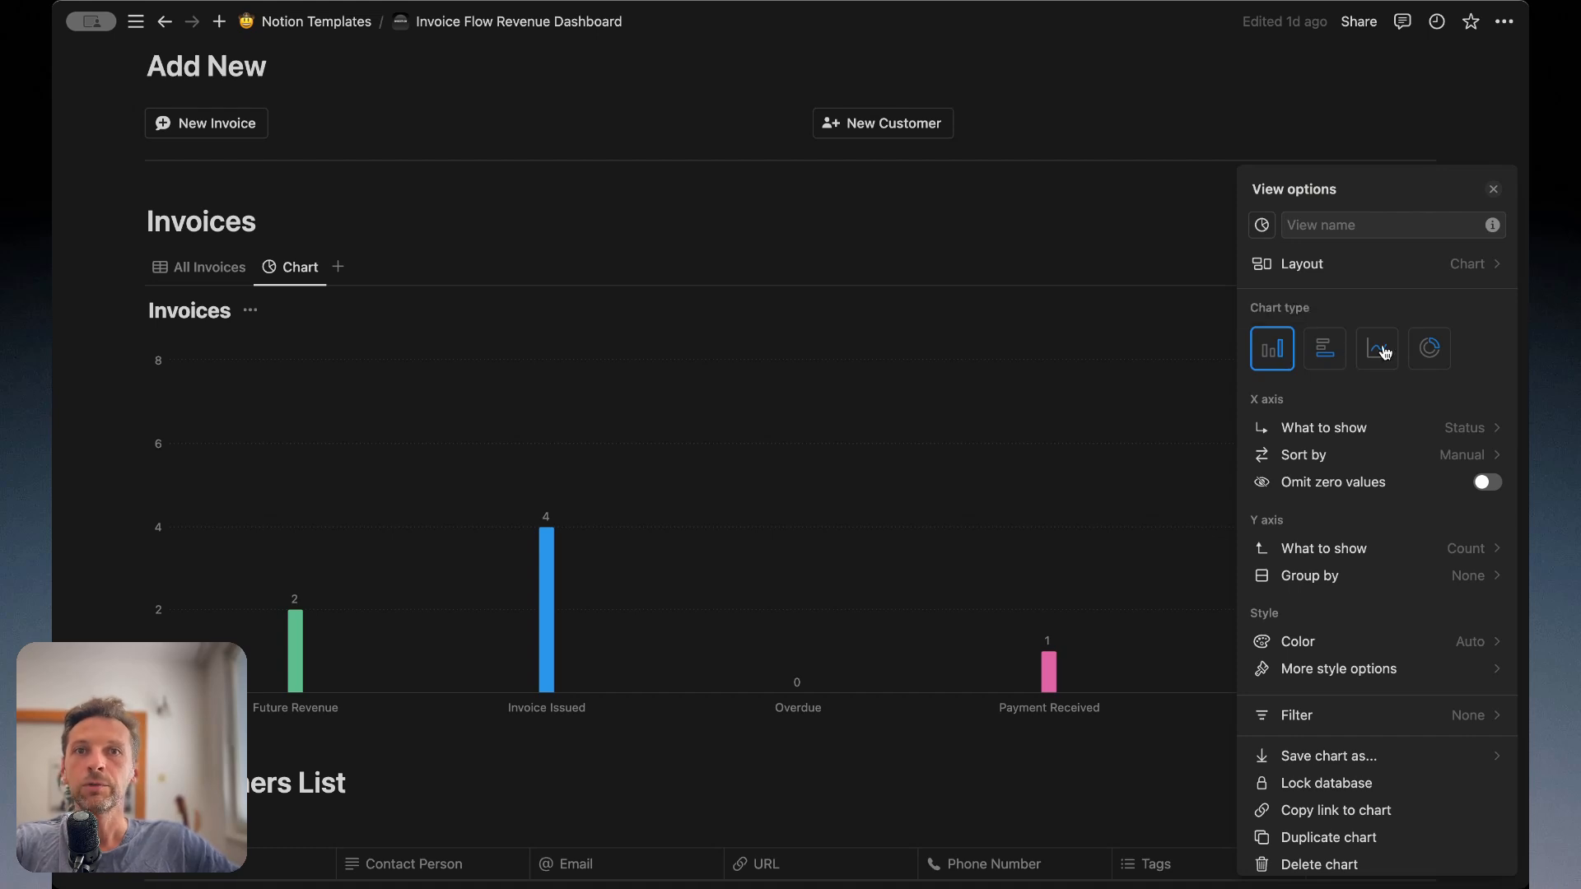
Step: Preview the invoices chart as horizontal bar, line and donut types, and return it to a vertical bar chart
{"action": "left_click", "coordinate": [1327, 355]}
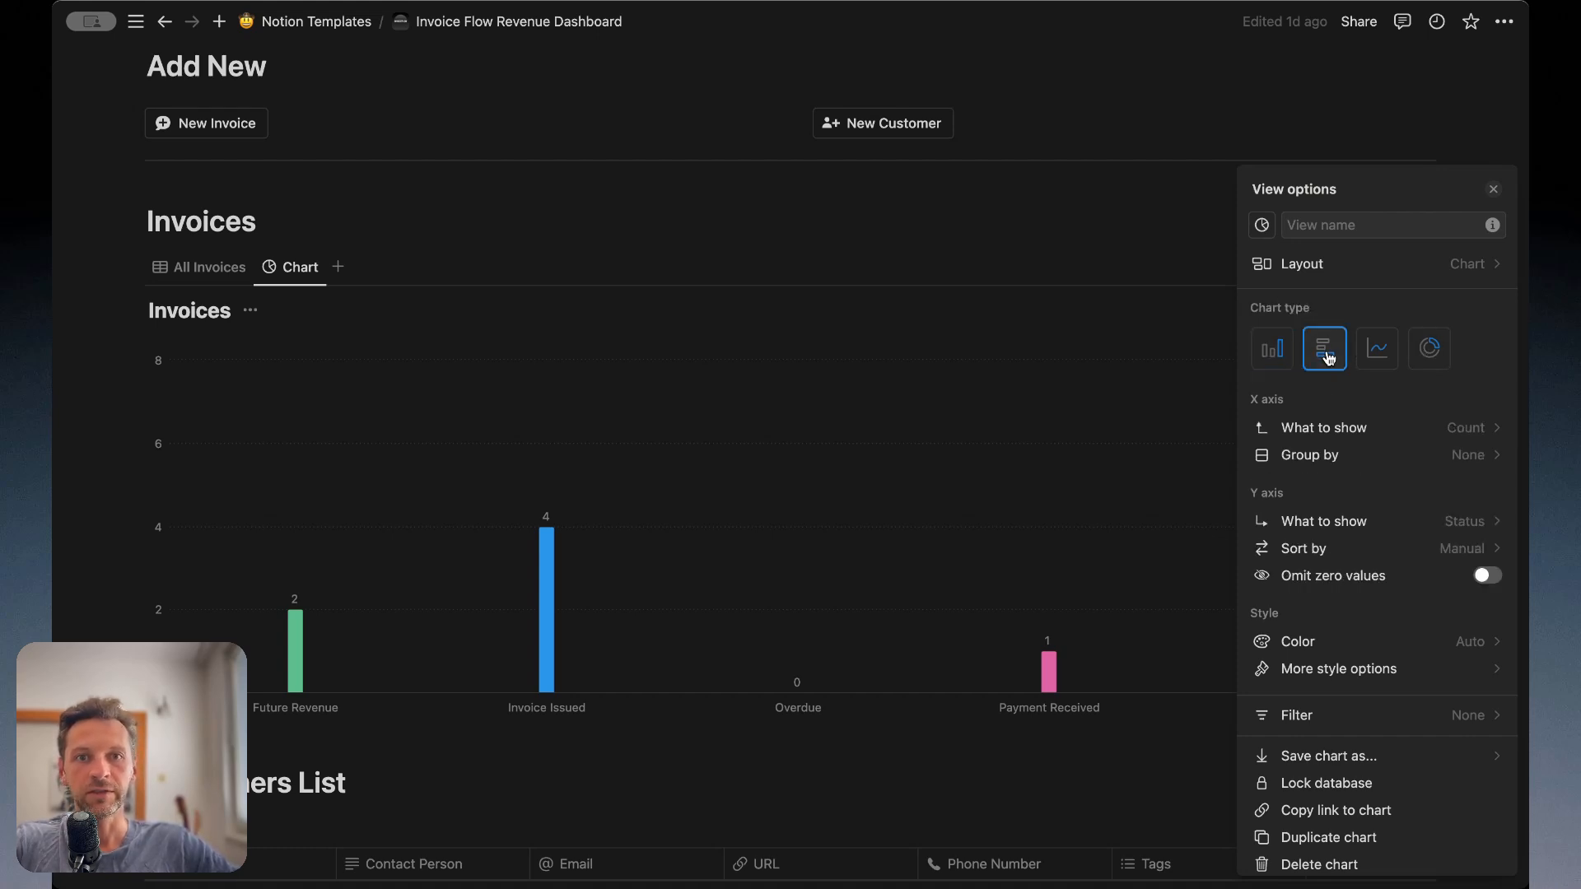
{"action": "left_click", "coordinate": [1388, 349]}
{"action": "left_click", "coordinate": [1433, 348]}
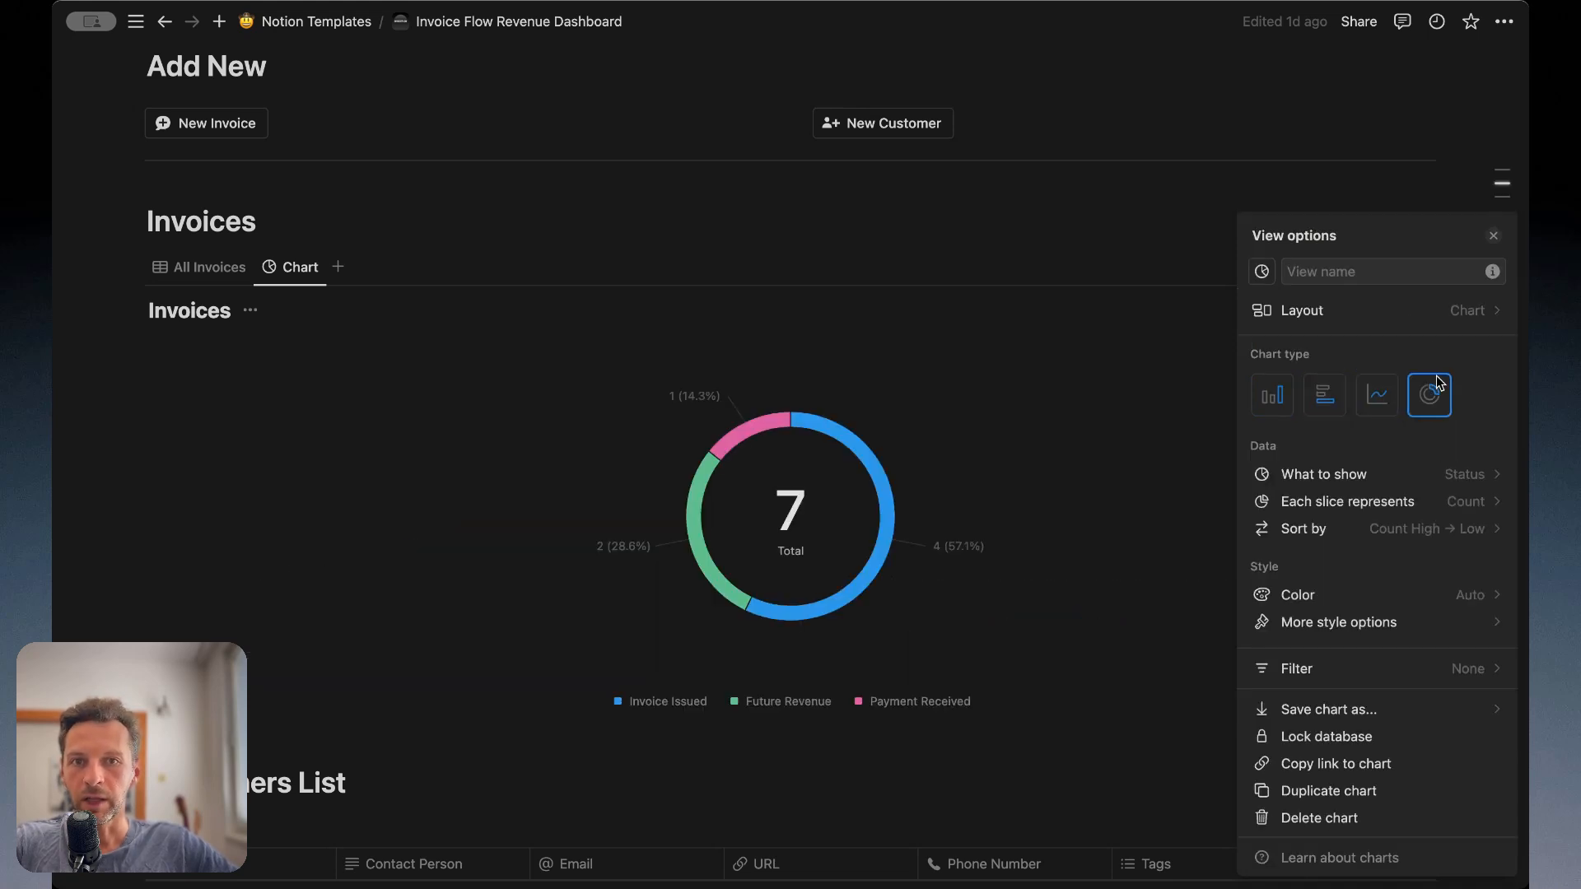
{"action": "left_click", "coordinate": [1266, 389]}
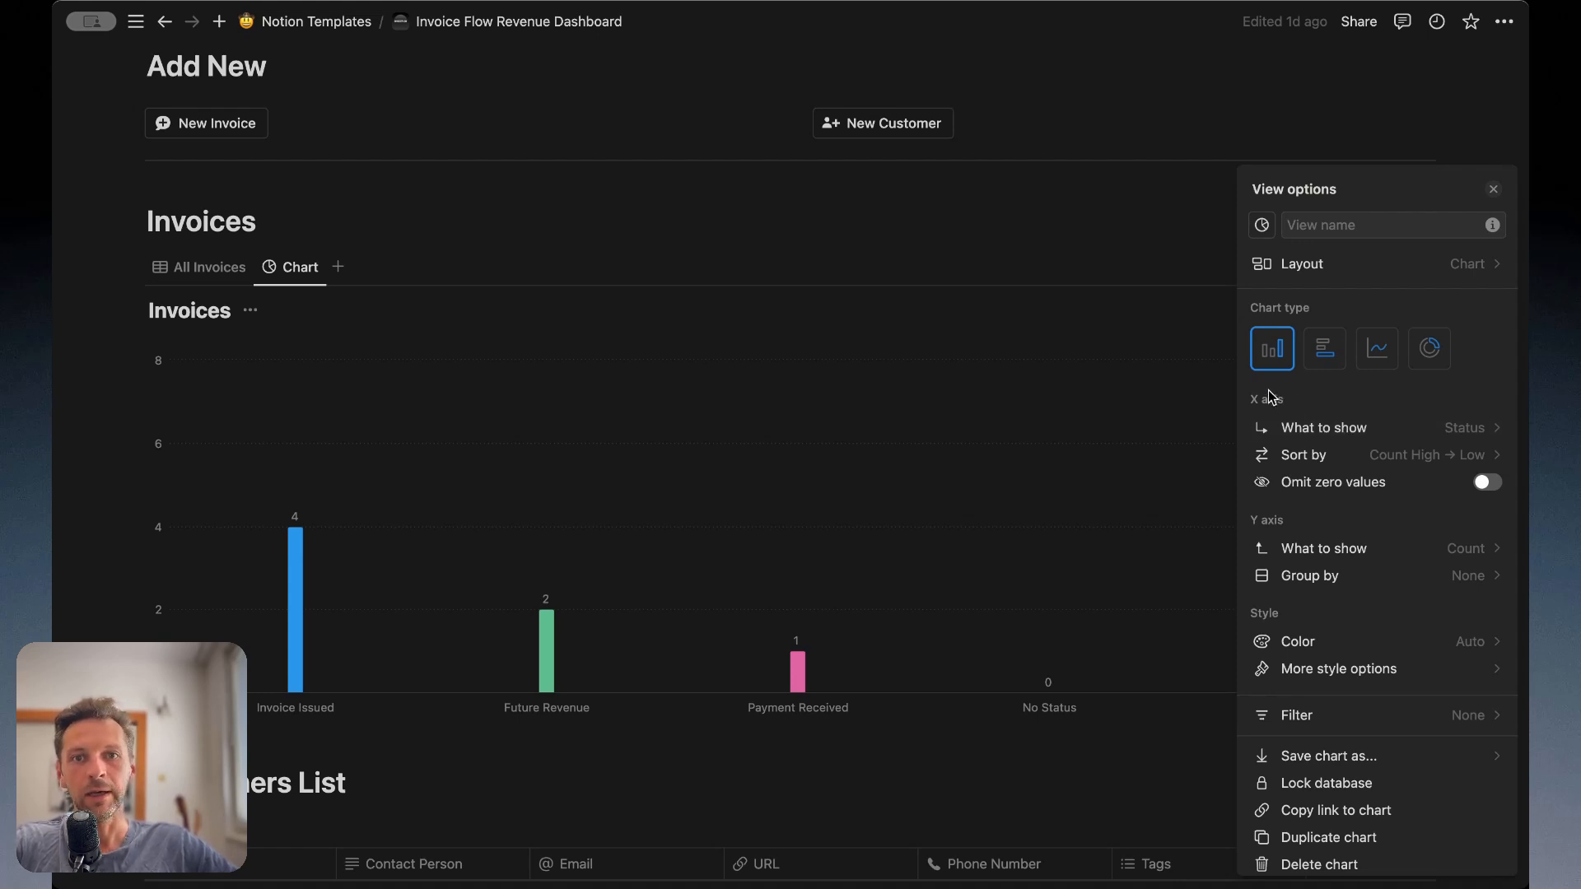
Step: Review the properties available for the bar chart's X axis and show Customer on it
{"action": "left_click", "coordinate": [1381, 431]}
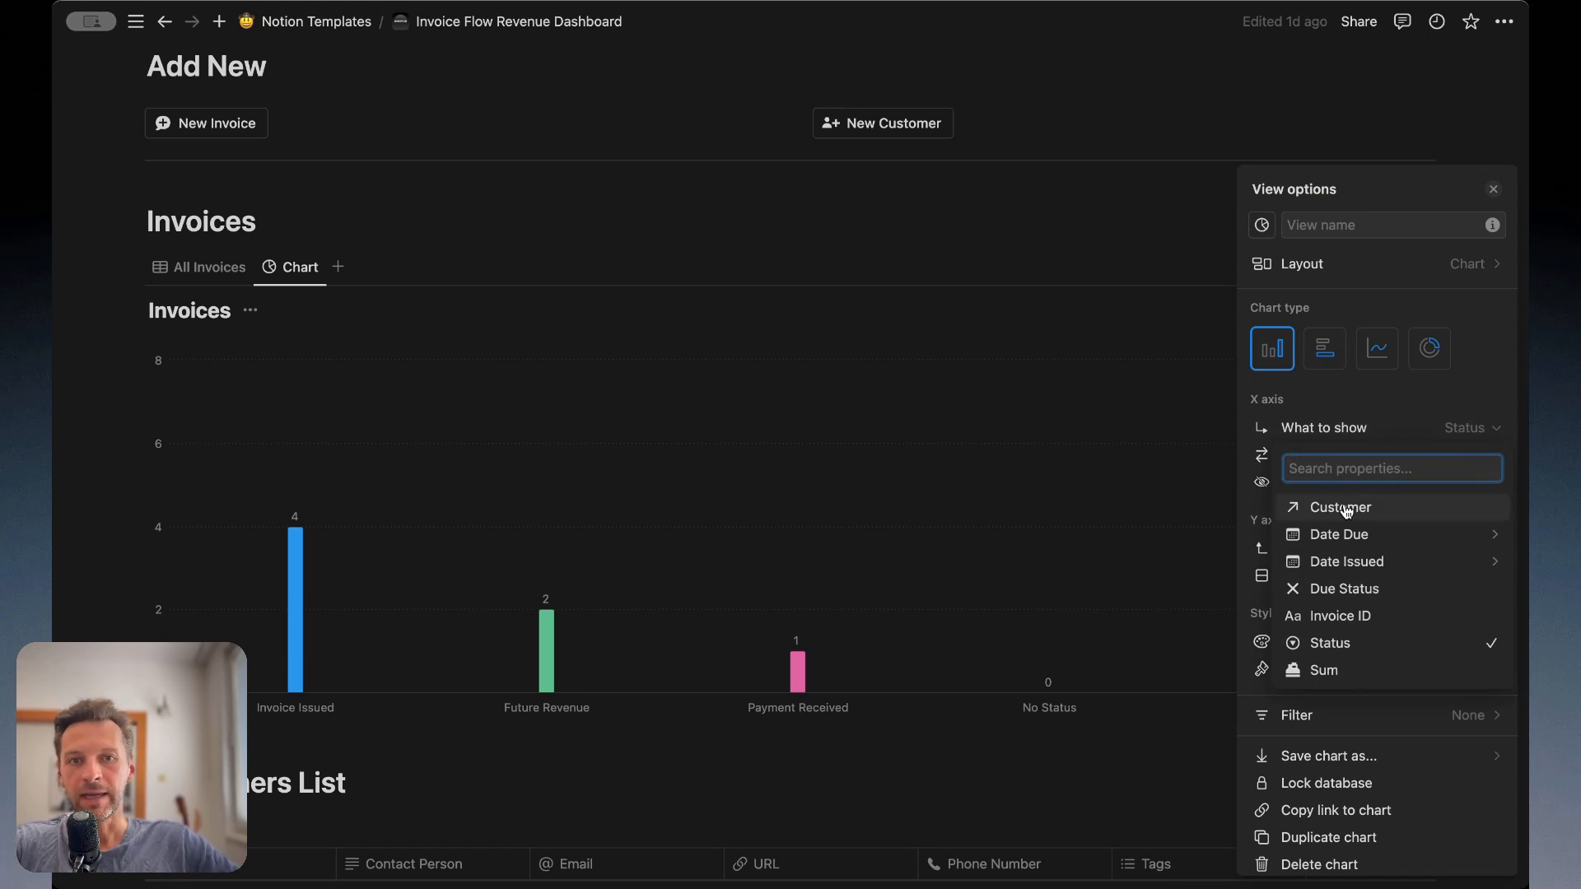
{"action": "mouse_move", "coordinate": [1345, 562]}
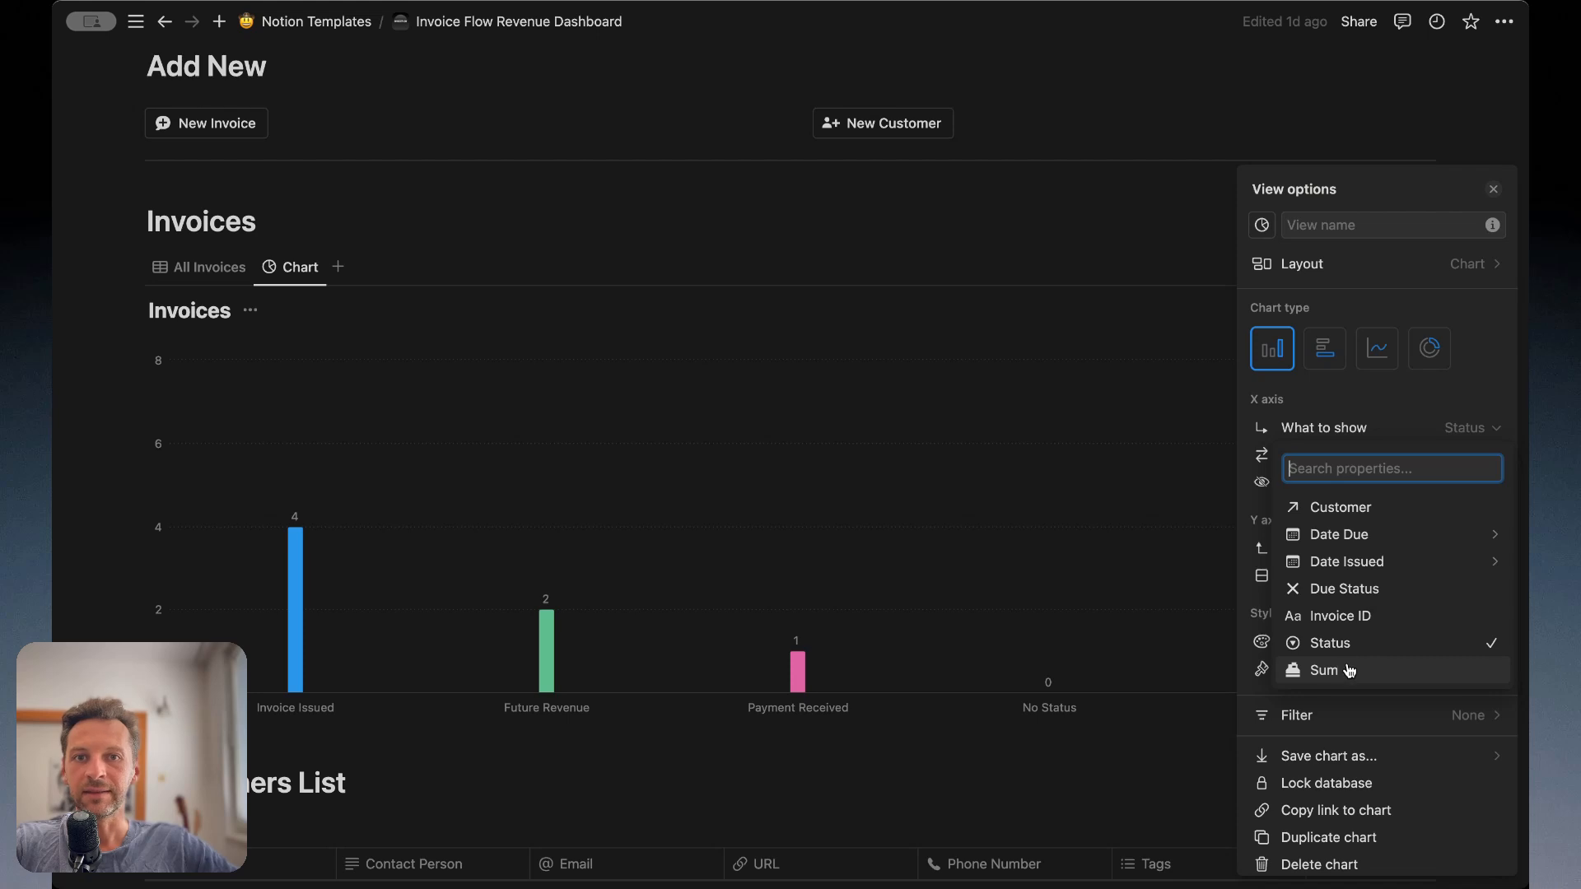
{"action": "left_click", "coordinate": [1363, 427]}
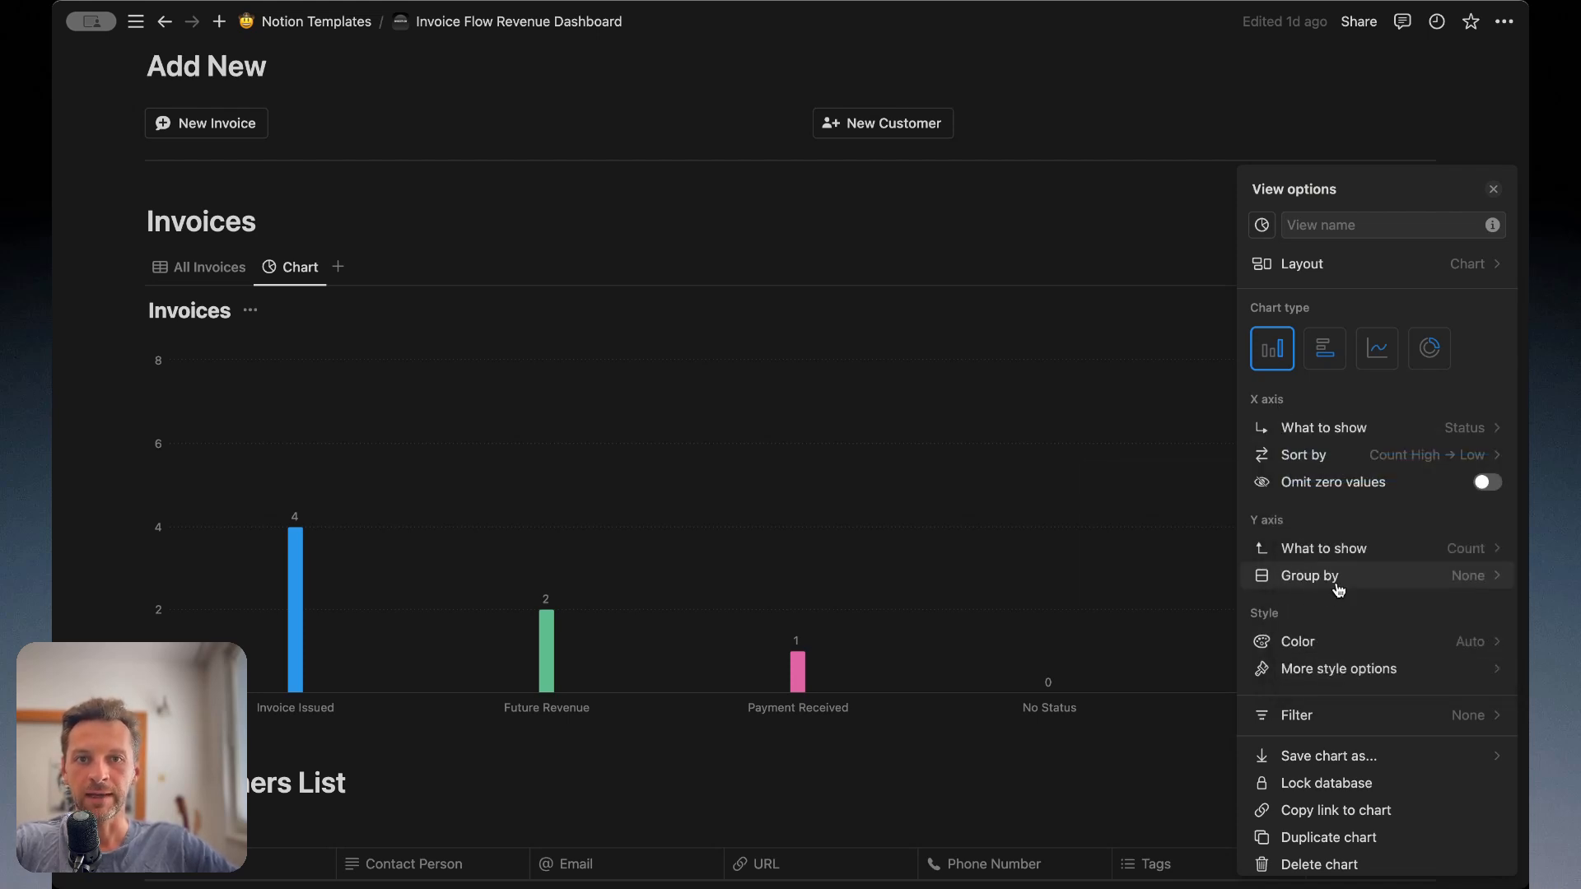
{"action": "left_click", "coordinate": [1366, 424]}
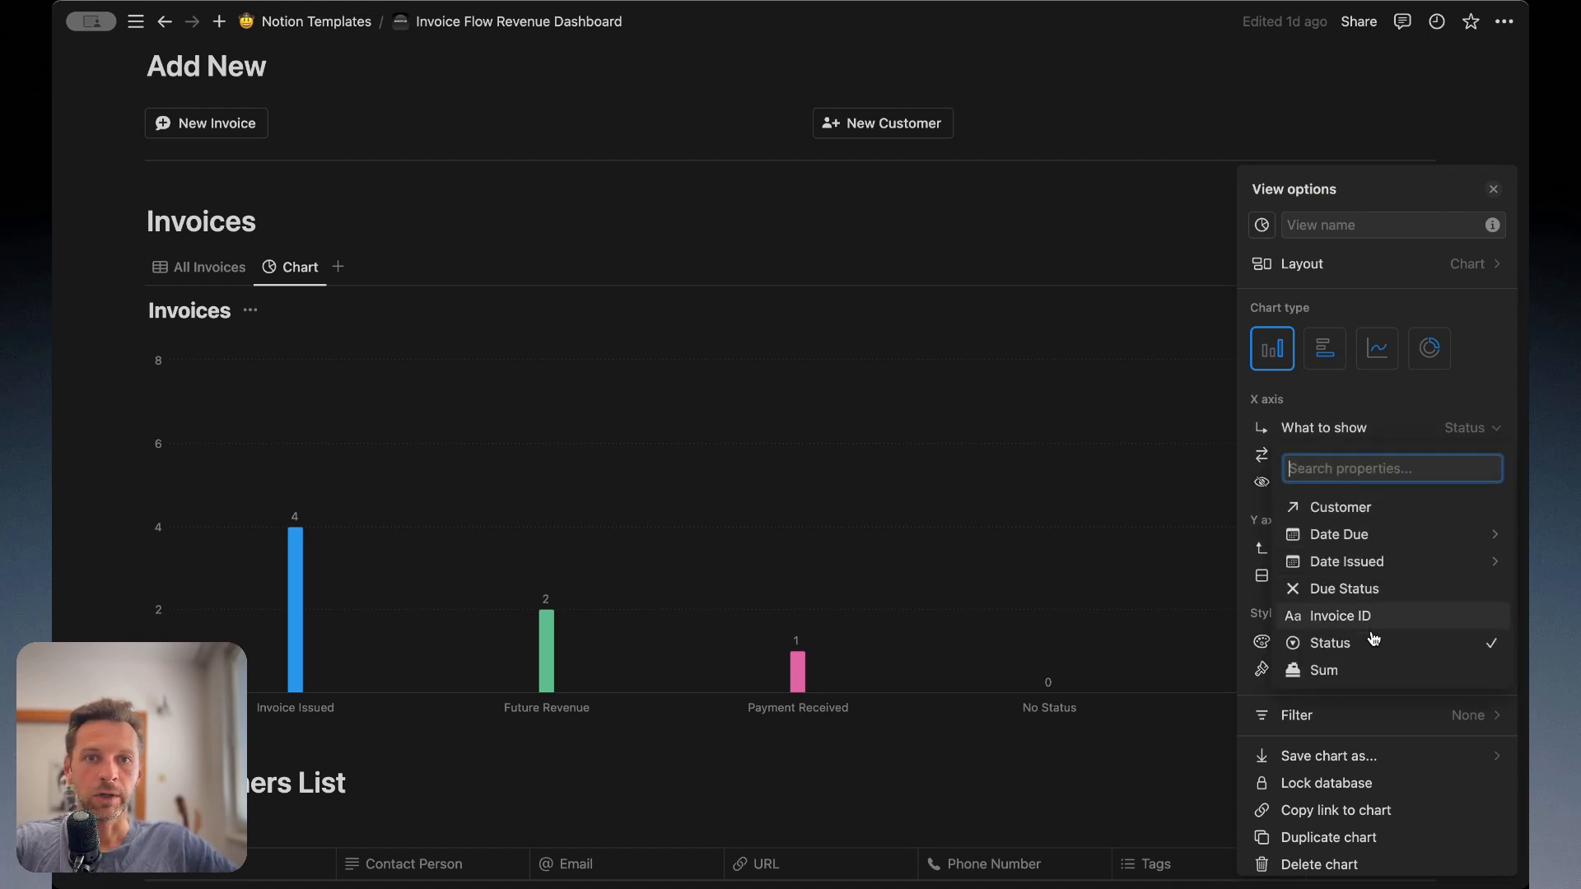
{"action": "left_click", "coordinate": [1380, 508]}
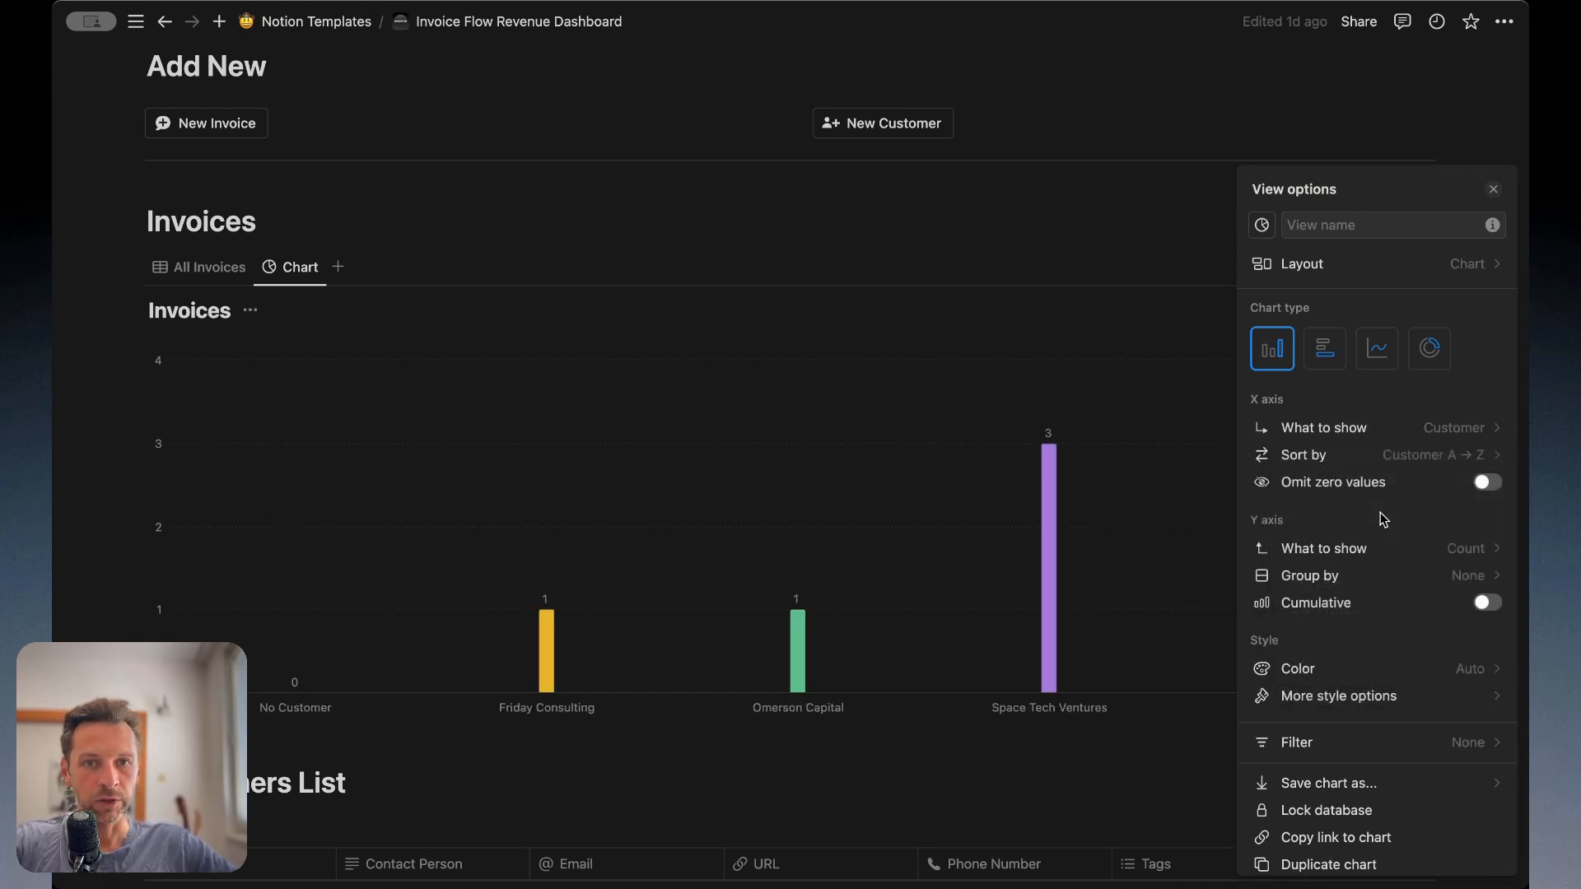
Step: Plot the sum of the Sum property on the bar chart's Y axis and close the view options
{"action": "left_click", "coordinate": [1400, 549]}
{"action": "mouse_move", "coordinate": [1285, 668]}
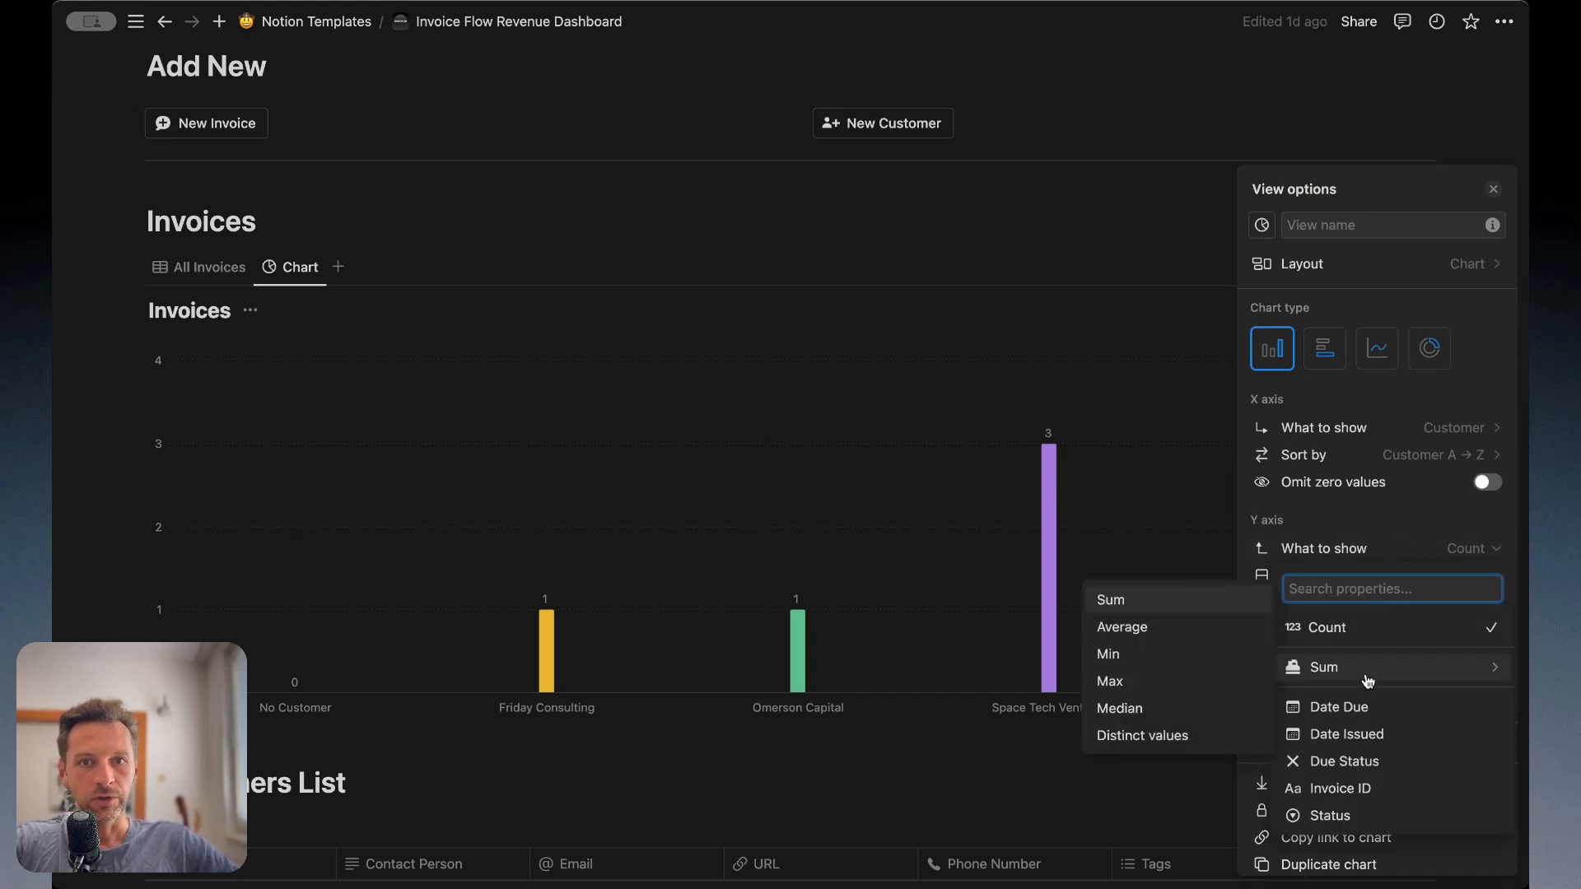
{"action": "left_click", "coordinate": [1173, 608]}
{"action": "left_click", "coordinate": [1137, 266]}
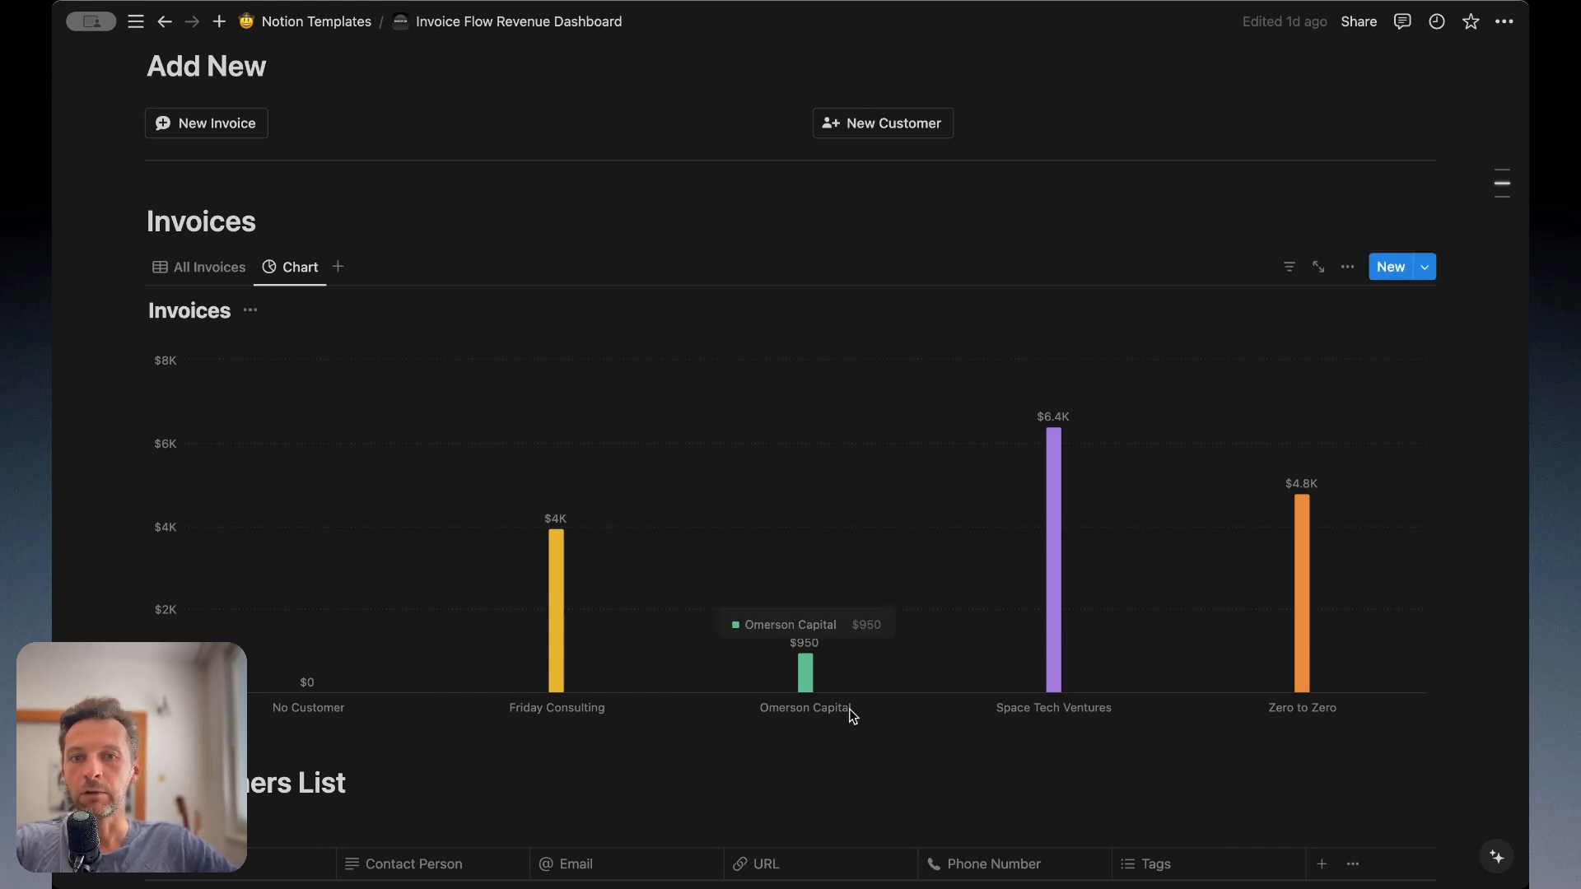
Step: Change the invoices chart to a line chart and show Date Issued by month on the X axis
{"action": "left_click", "coordinate": [1347, 267]}
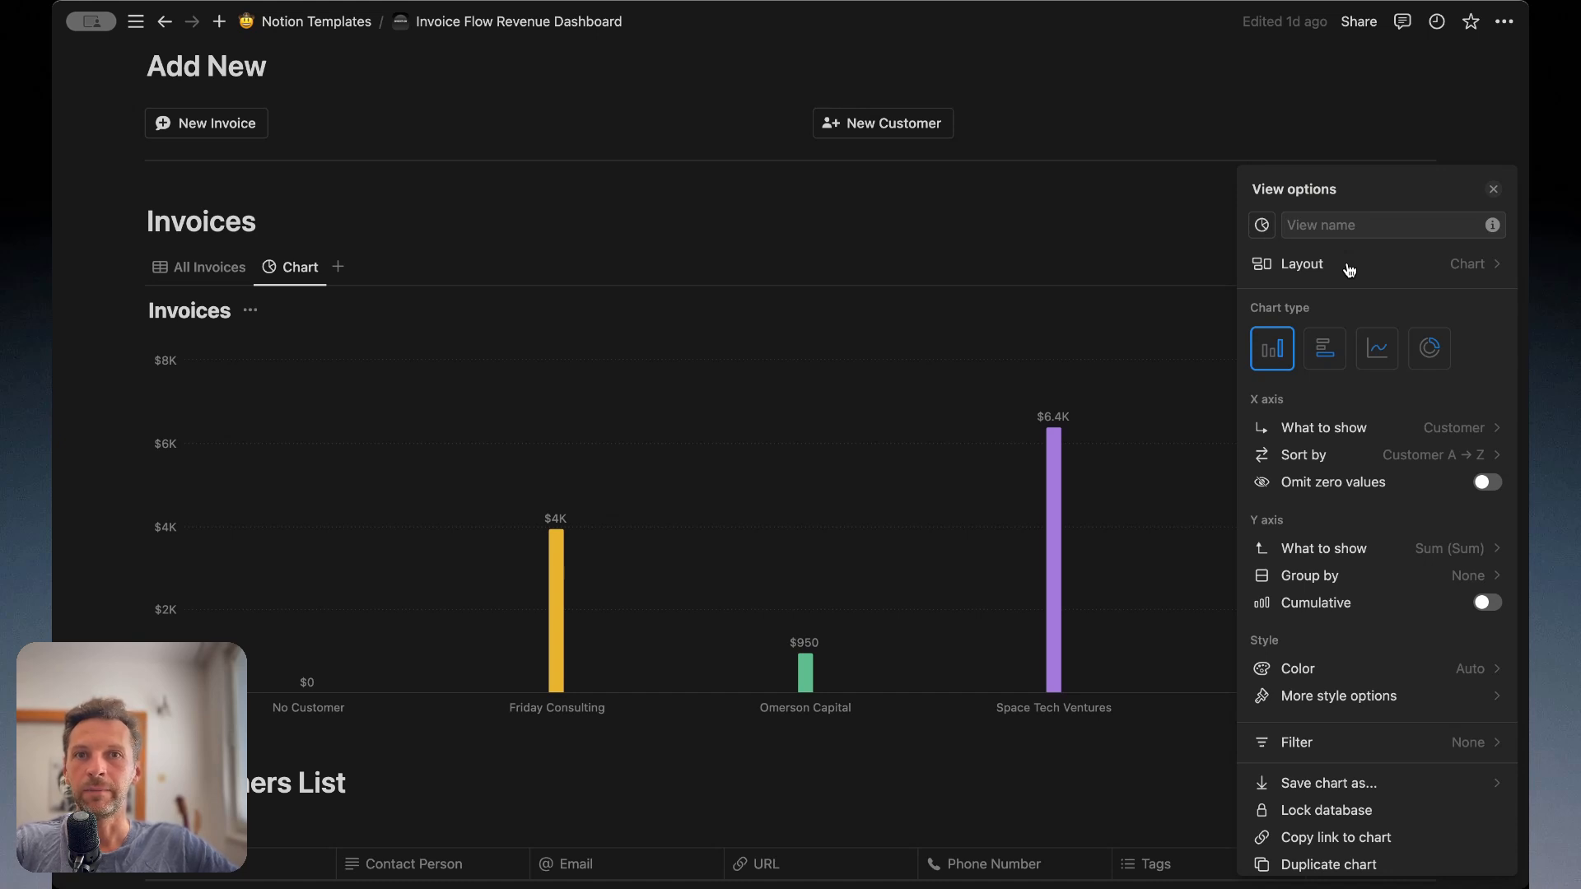
{"action": "left_click", "coordinate": [1379, 351]}
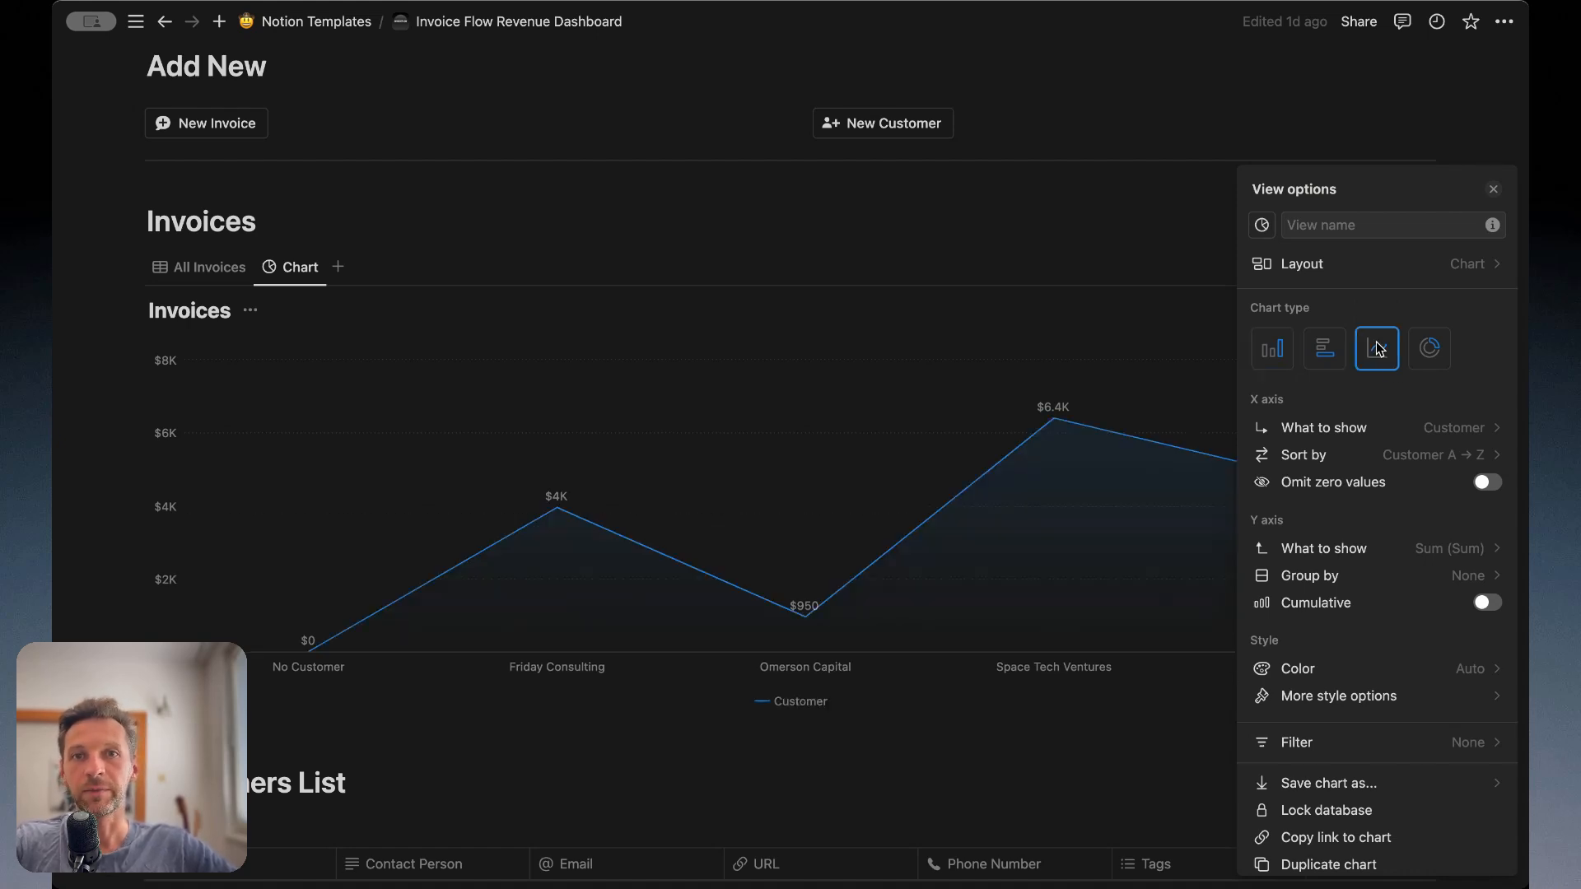
{"action": "left_click", "coordinate": [1395, 430]}
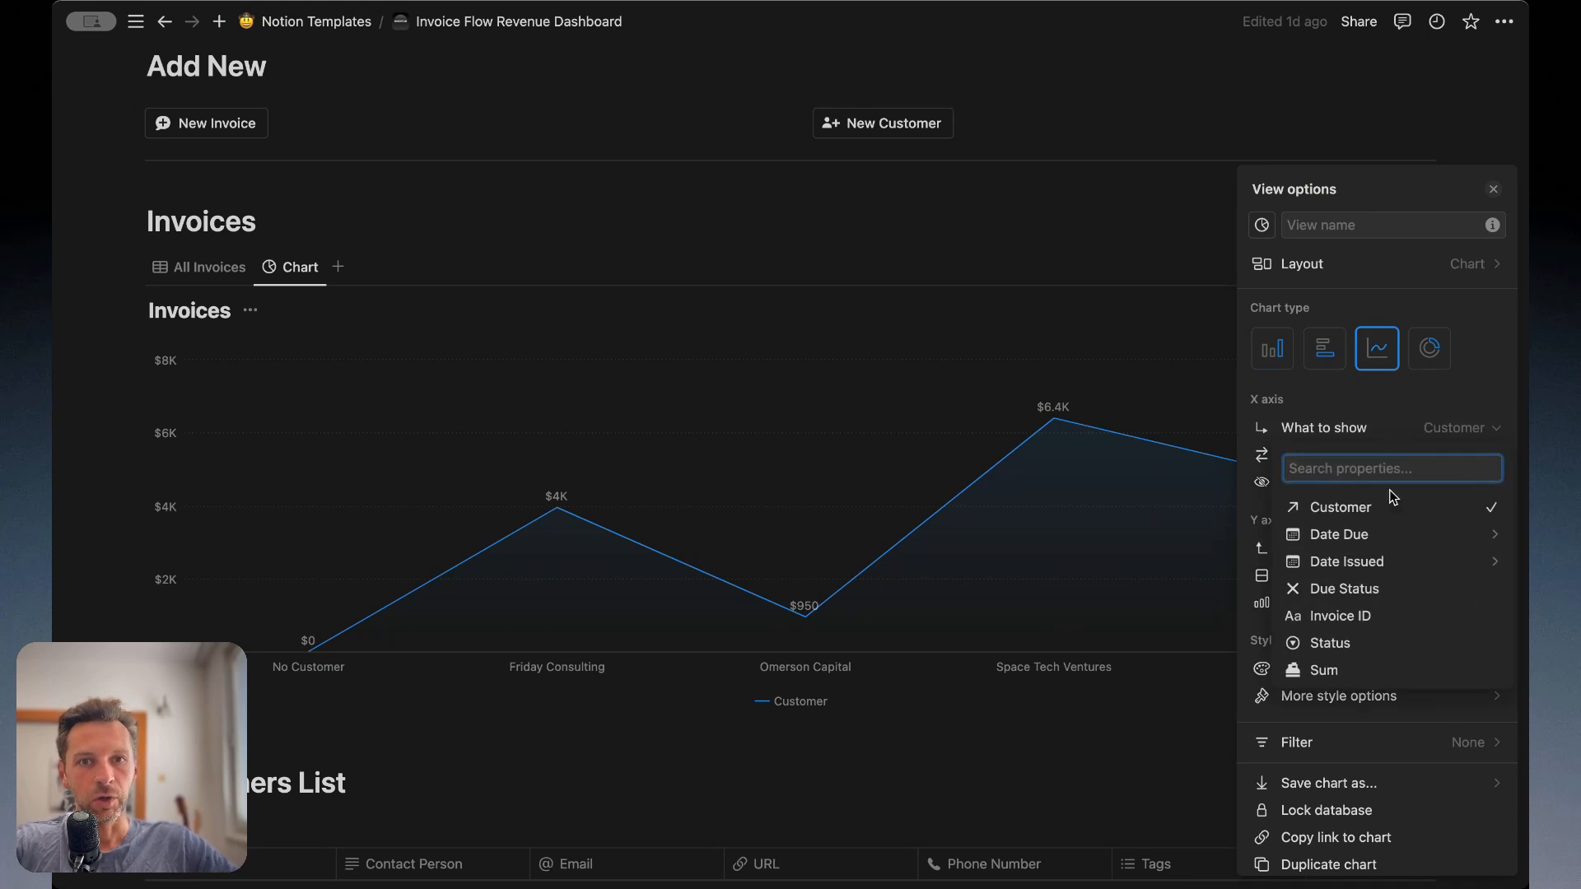
{"action": "mouse_move", "coordinate": [1399, 561]}
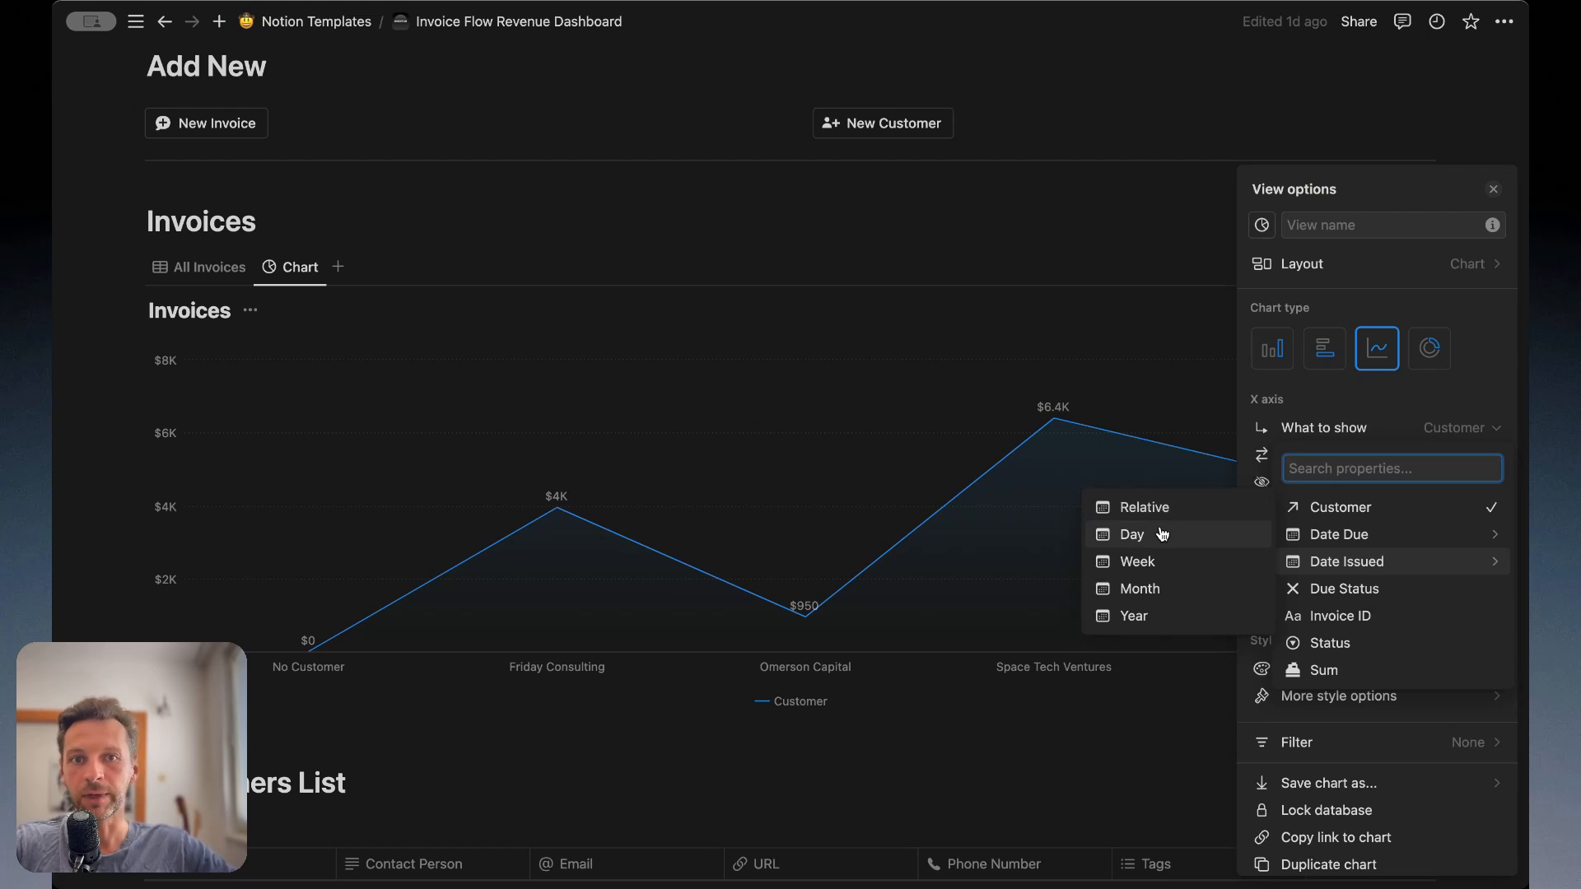
{"action": "left_click", "coordinate": [1166, 593]}
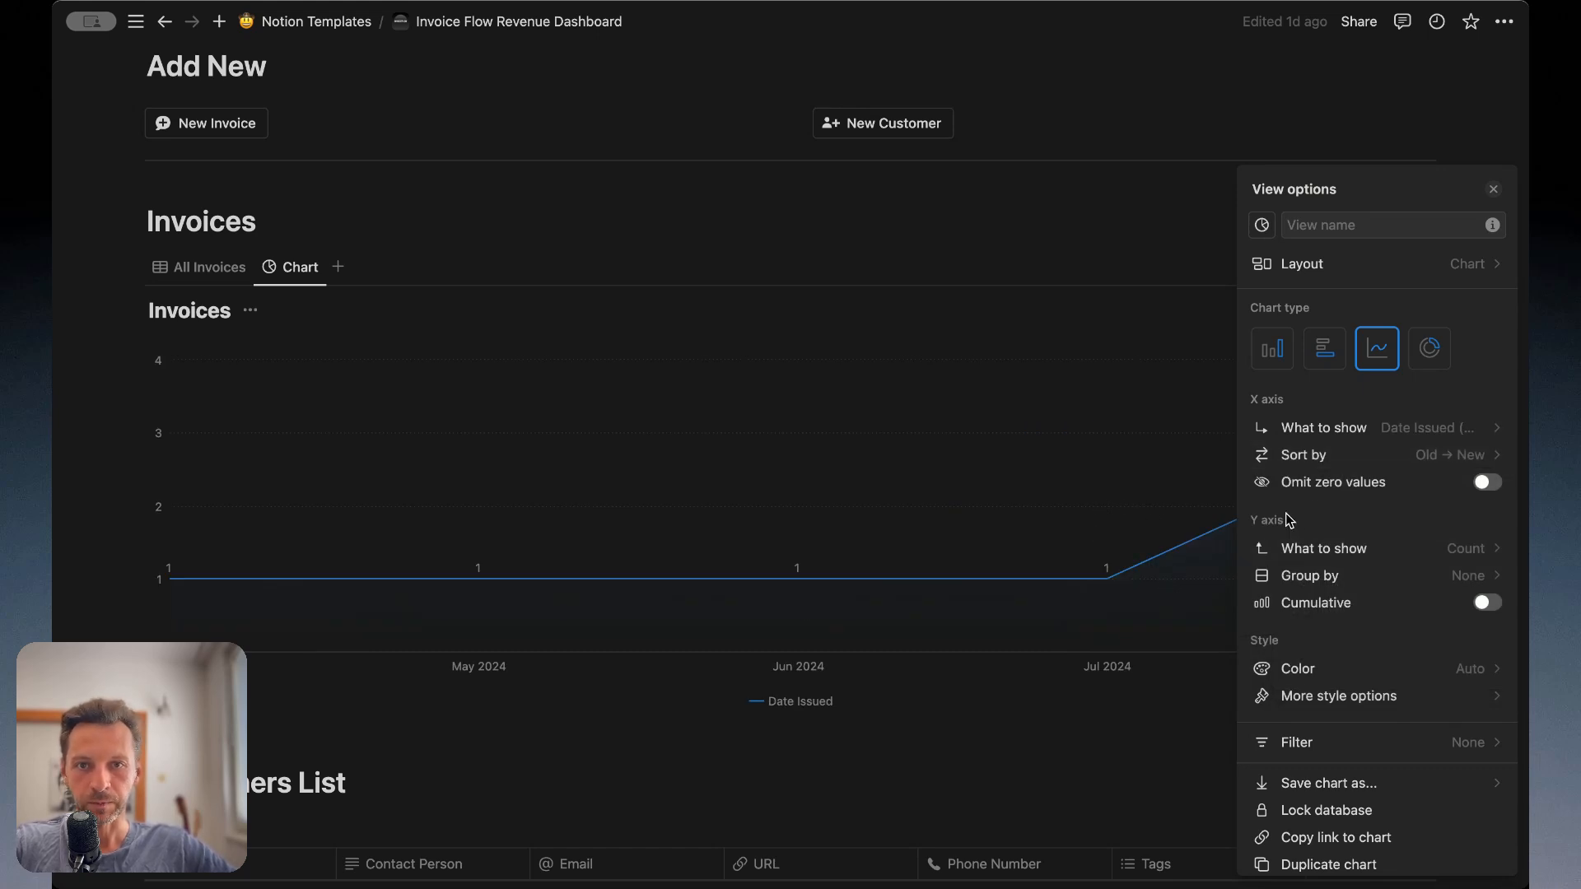
Step: Plot the sum of the Sum property on the line chart's Y axis and close the view options
{"action": "left_click", "coordinate": [1432, 544]}
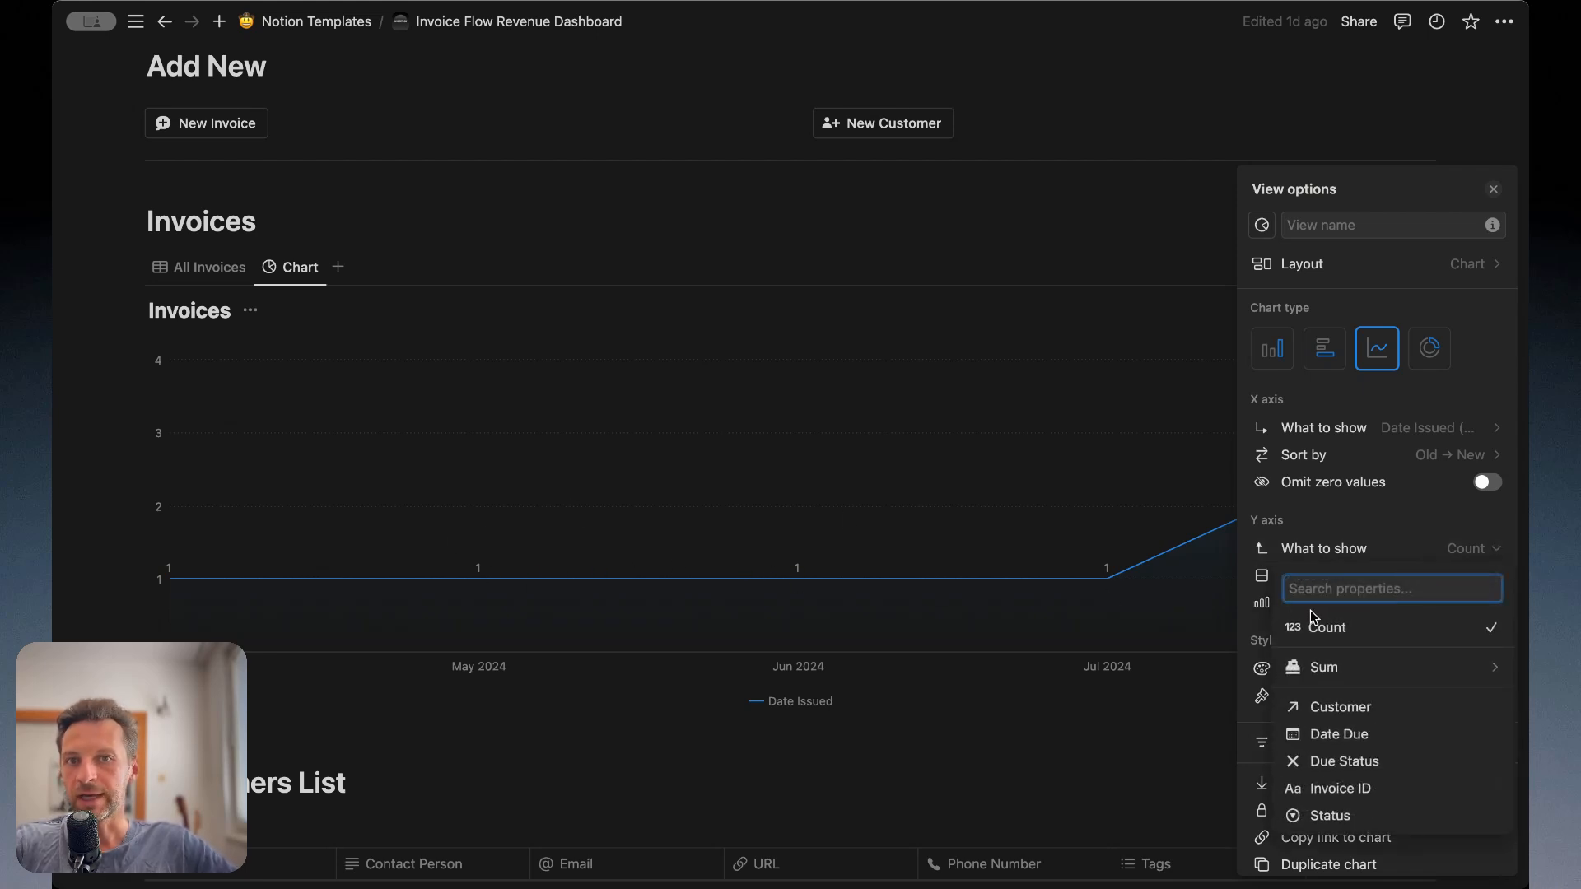
{"action": "mouse_move", "coordinate": [1328, 671]}
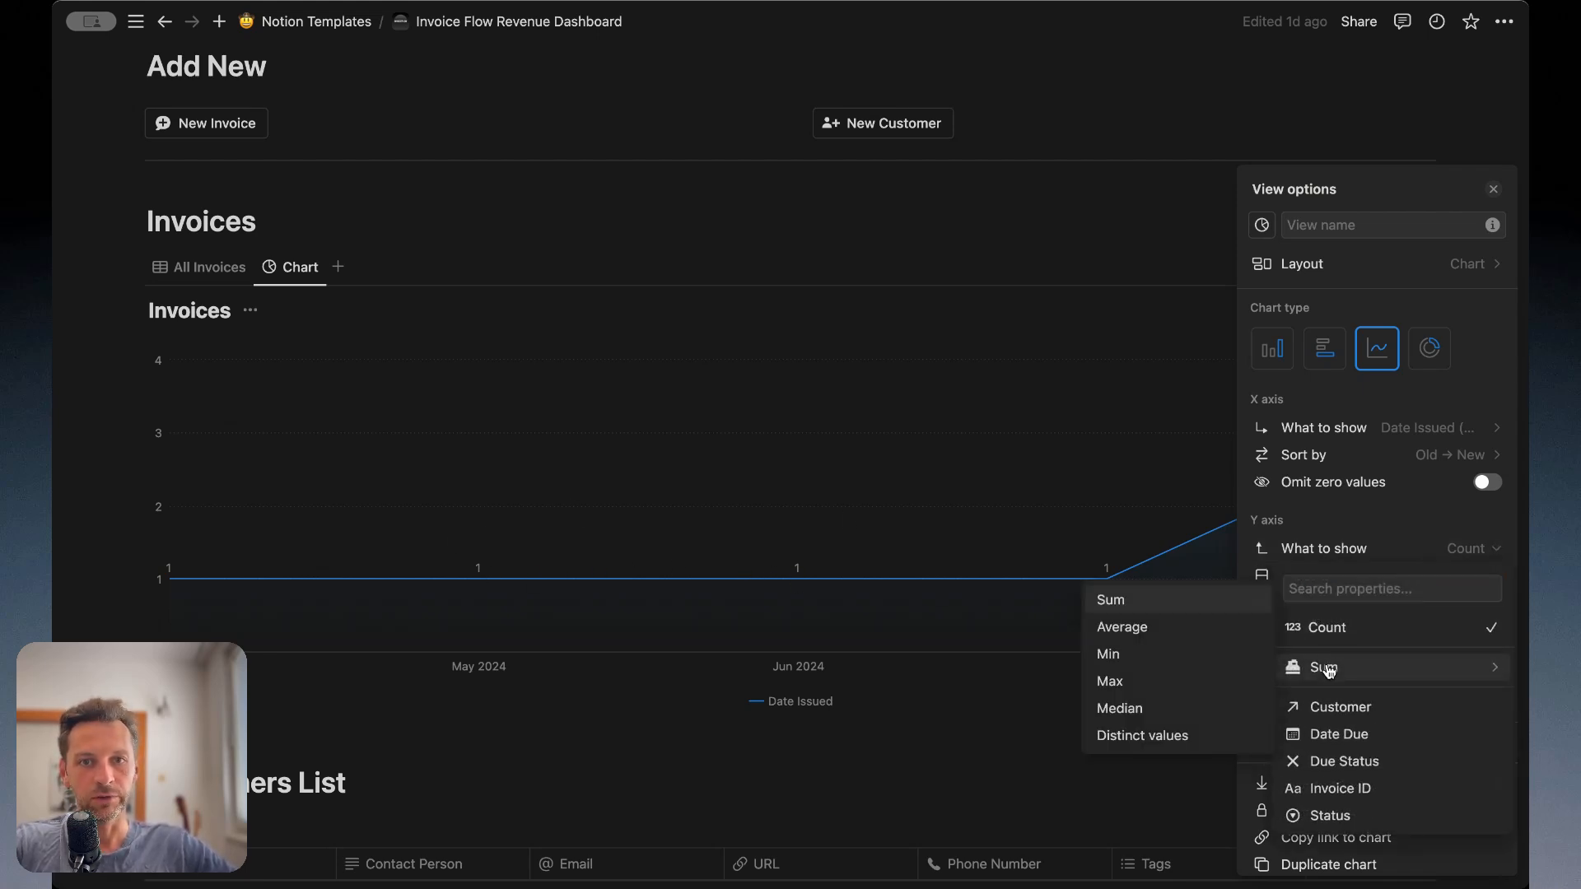
{"action": "left_click", "coordinate": [1167, 608]}
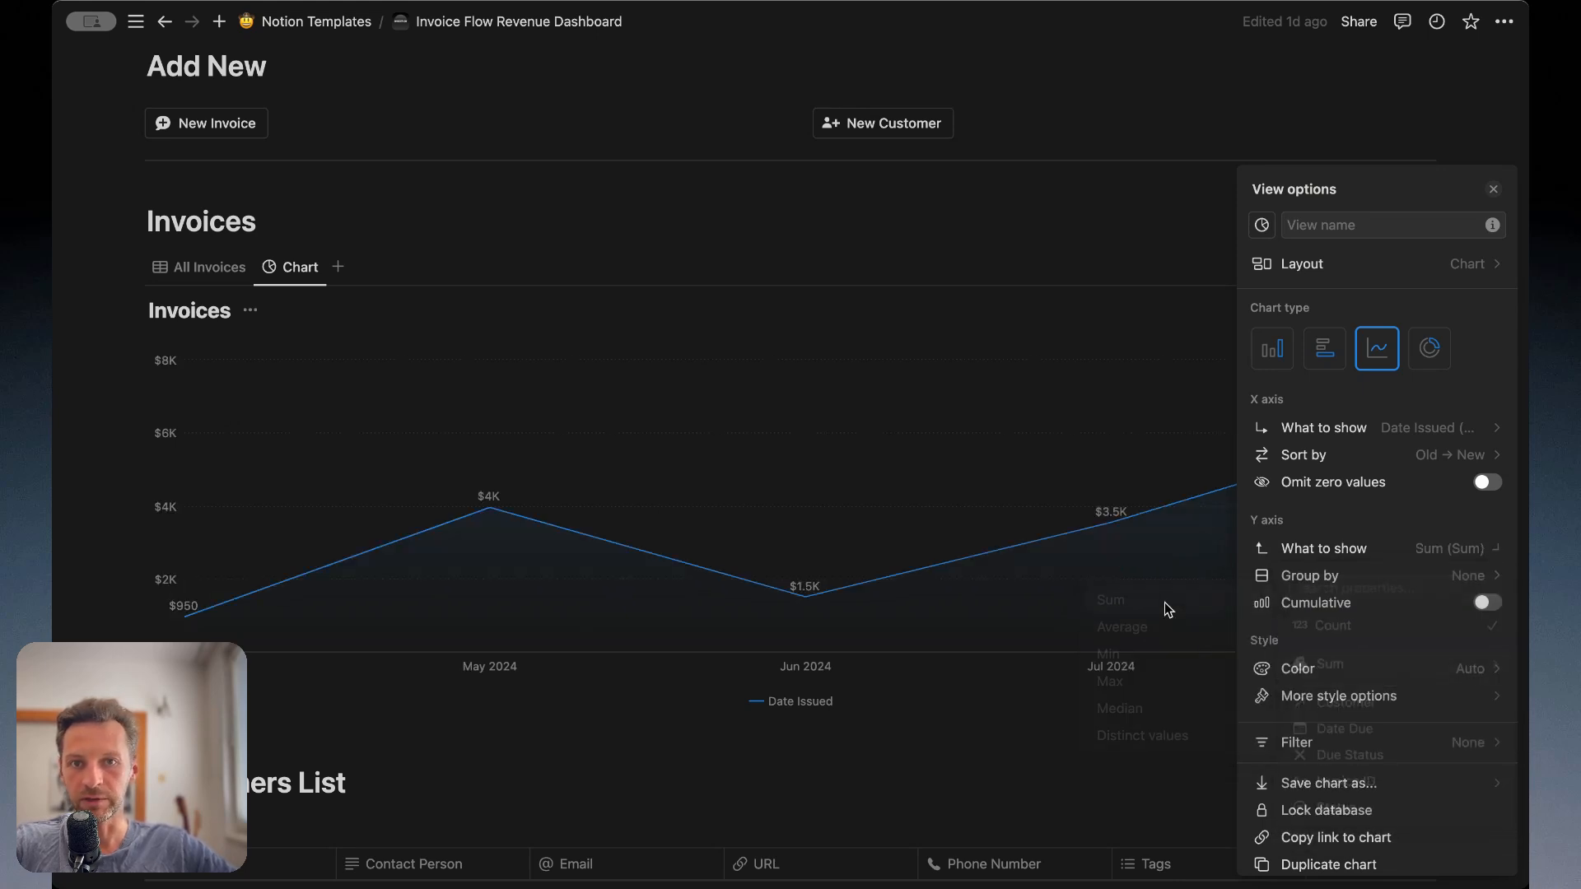
{"action": "left_click", "coordinate": [1054, 308]}
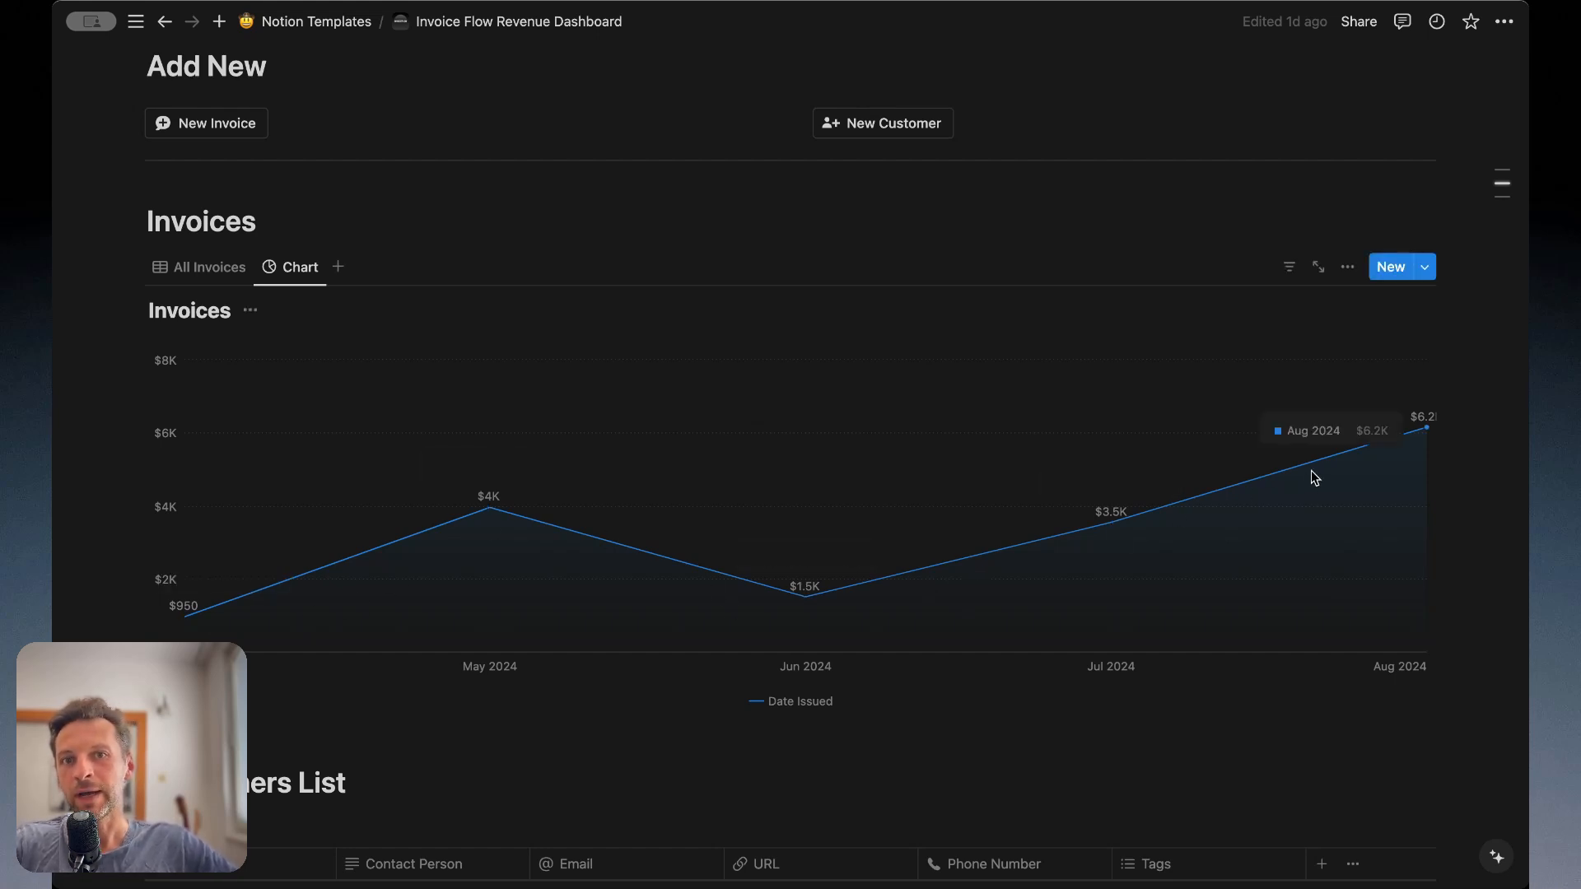
Step: Change the invoices chart to a donut chart, look through its data properties, and close the view options
{"action": "left_click", "coordinate": [1347, 267]}
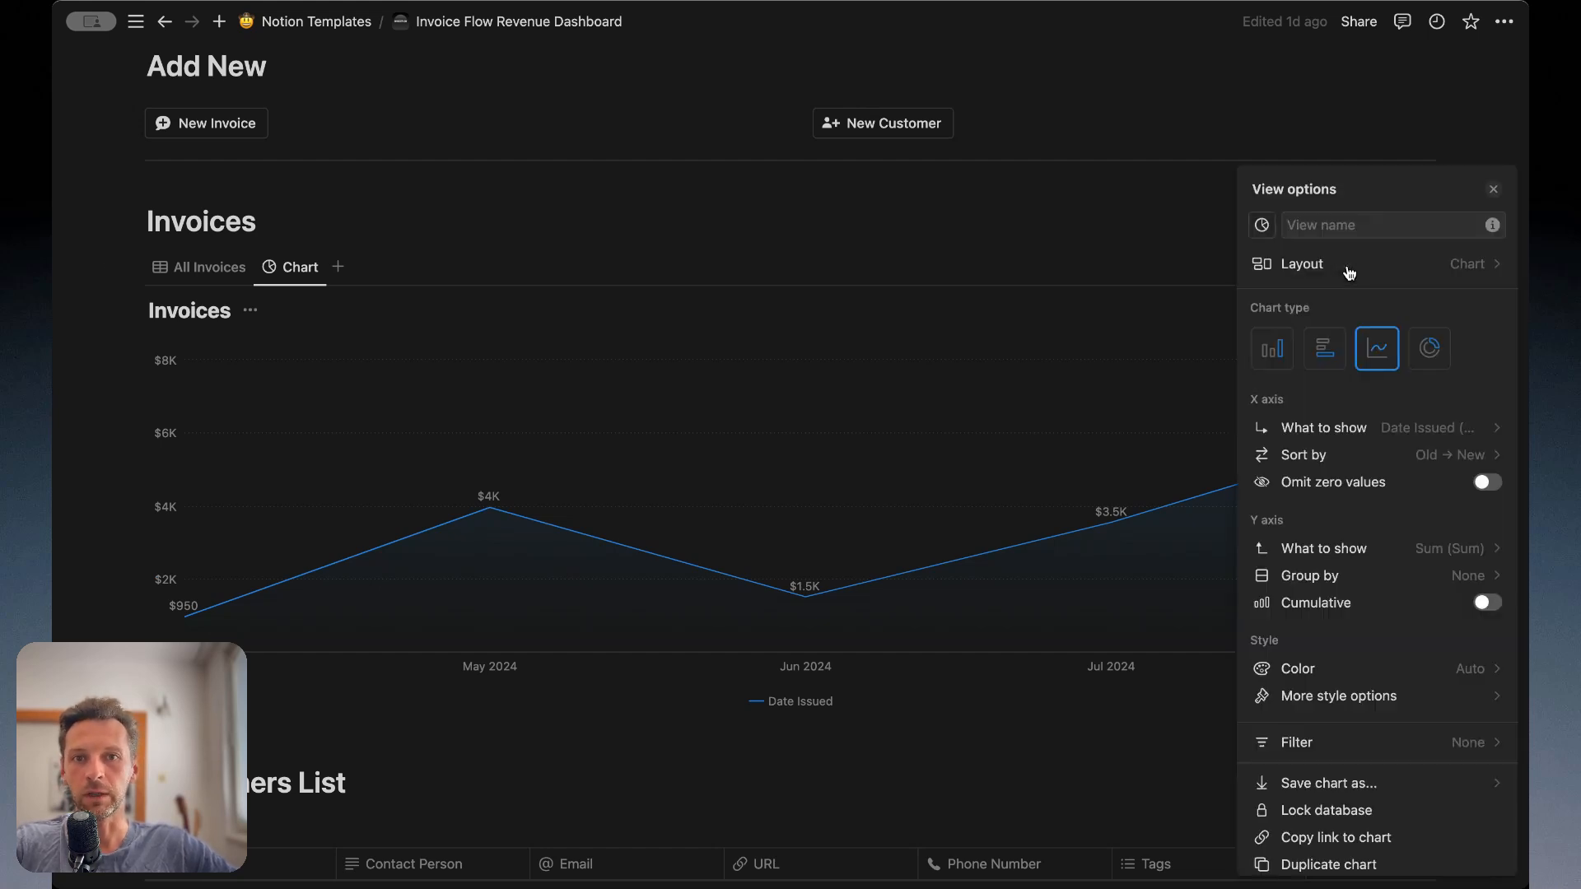
{"action": "left_click", "coordinate": [1437, 351]}
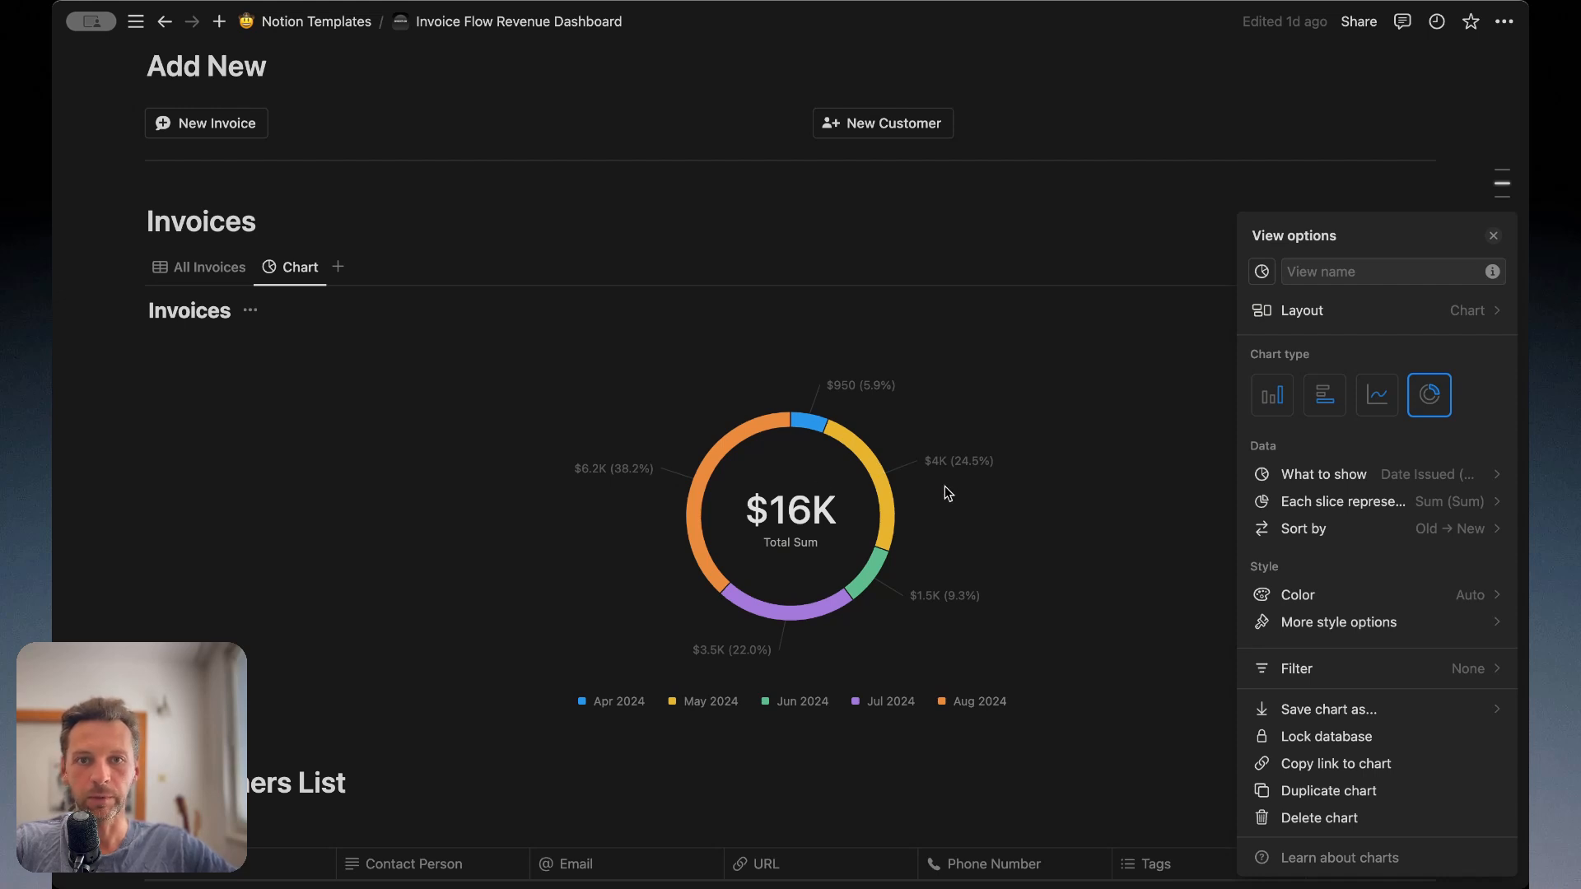
{"action": "left_click", "coordinate": [1399, 488]}
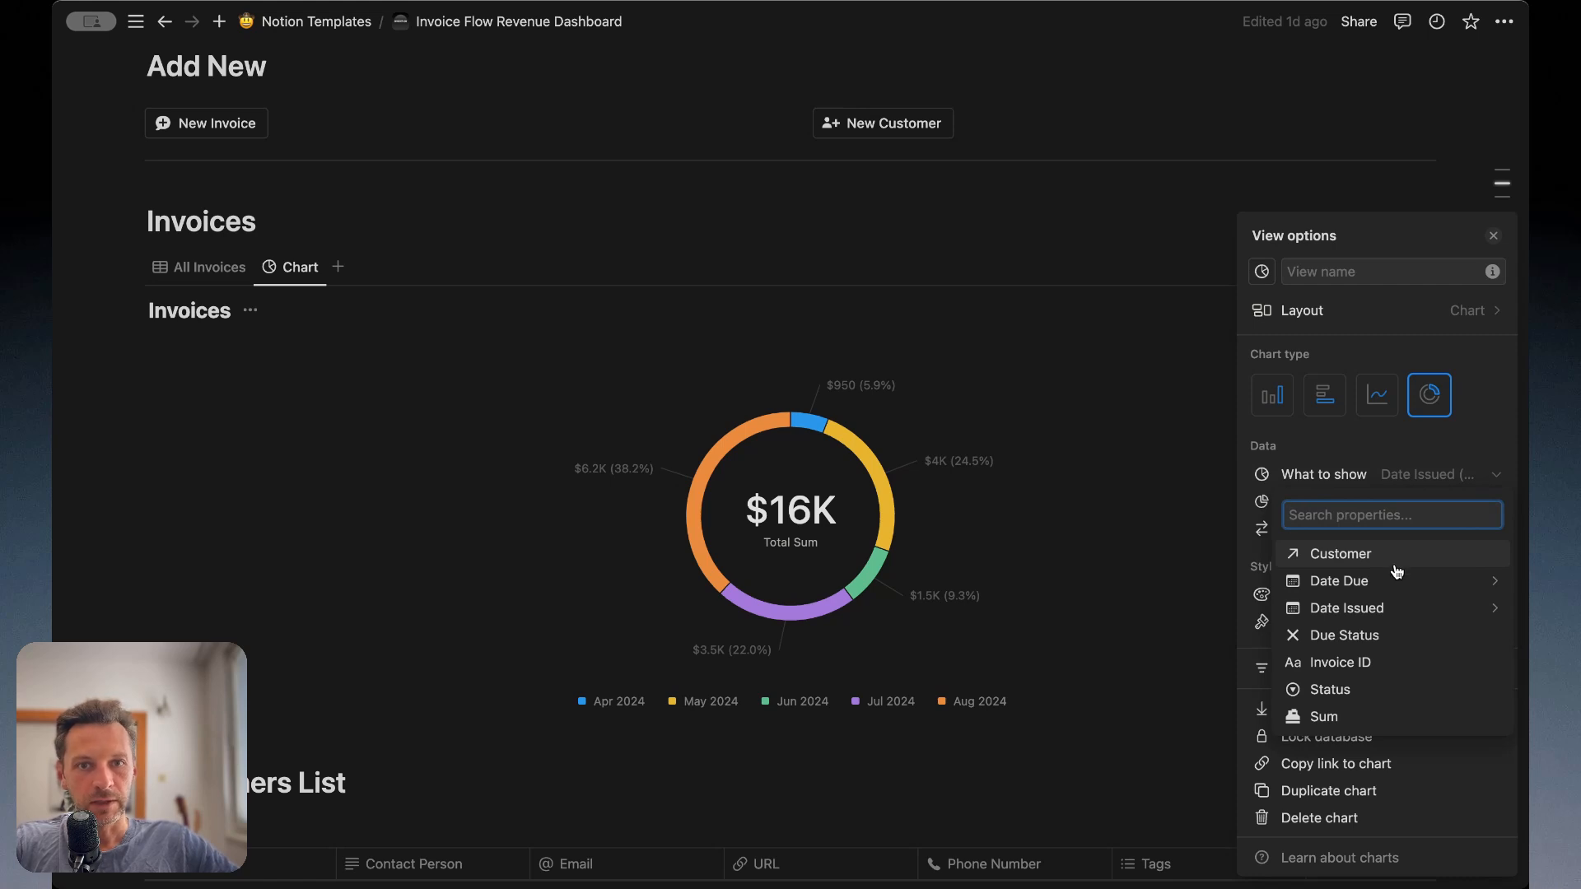
{"action": "mouse_move", "coordinate": [1402, 616]}
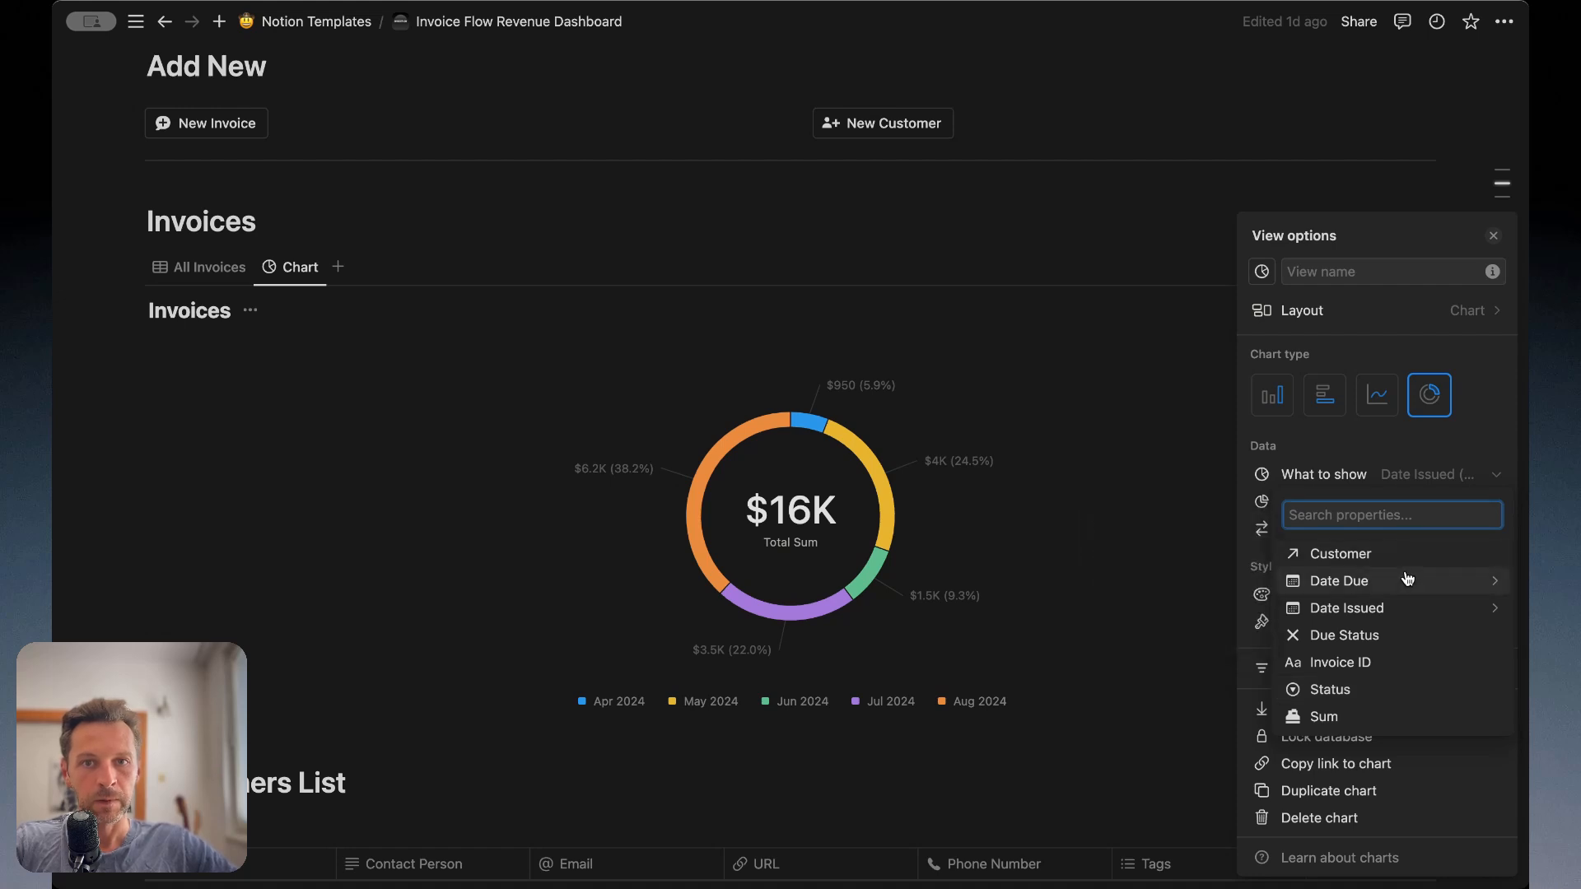
{"action": "left_click", "coordinate": [1334, 422]}
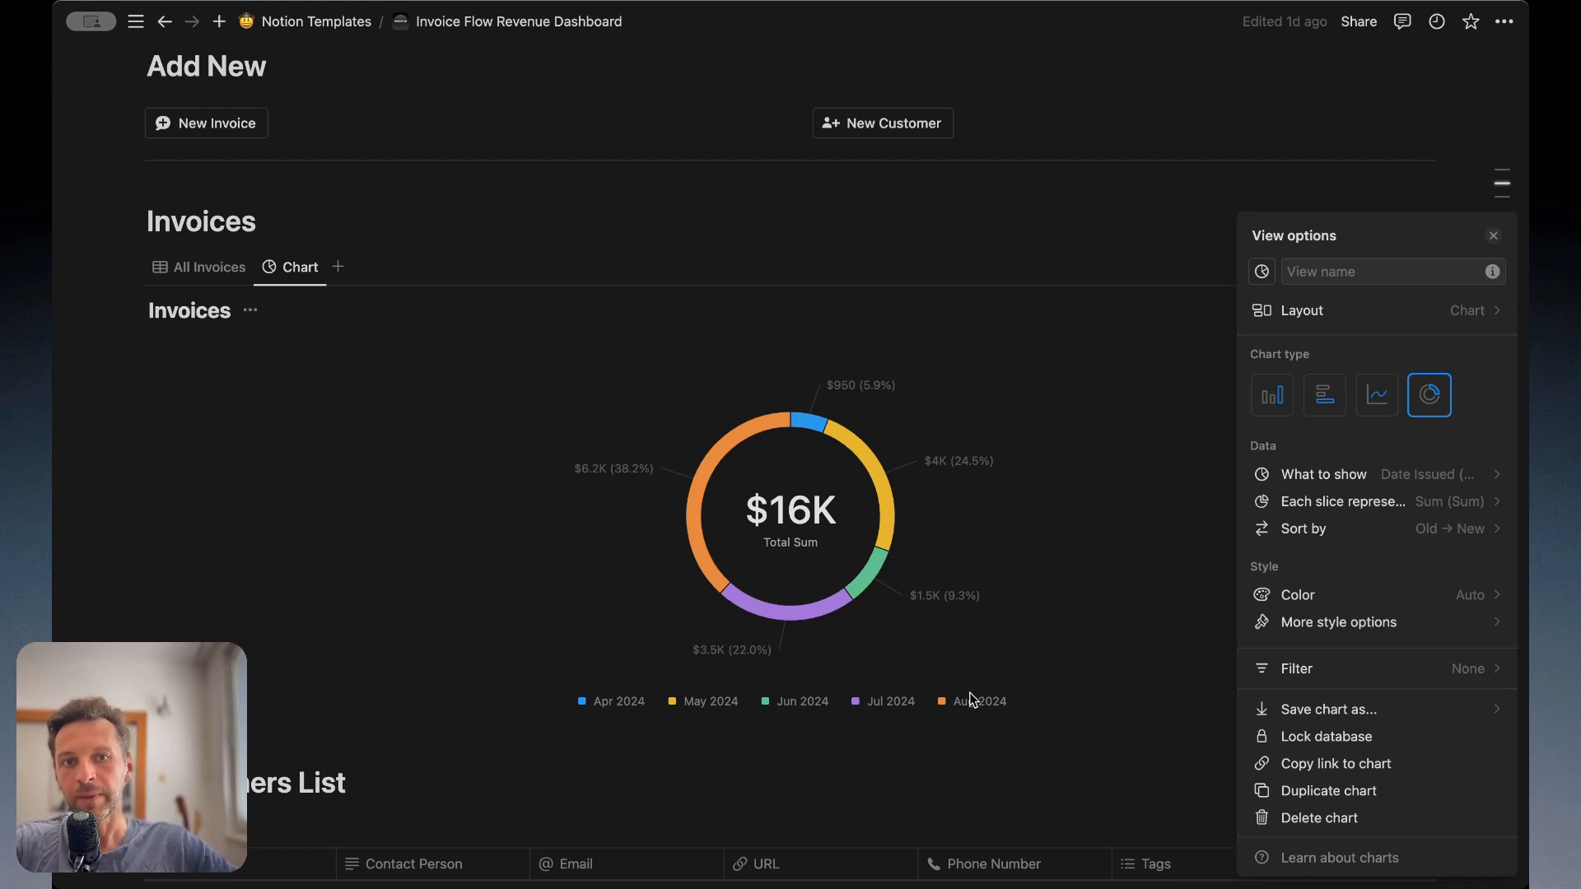
{"action": "key", "text": "Escape"}
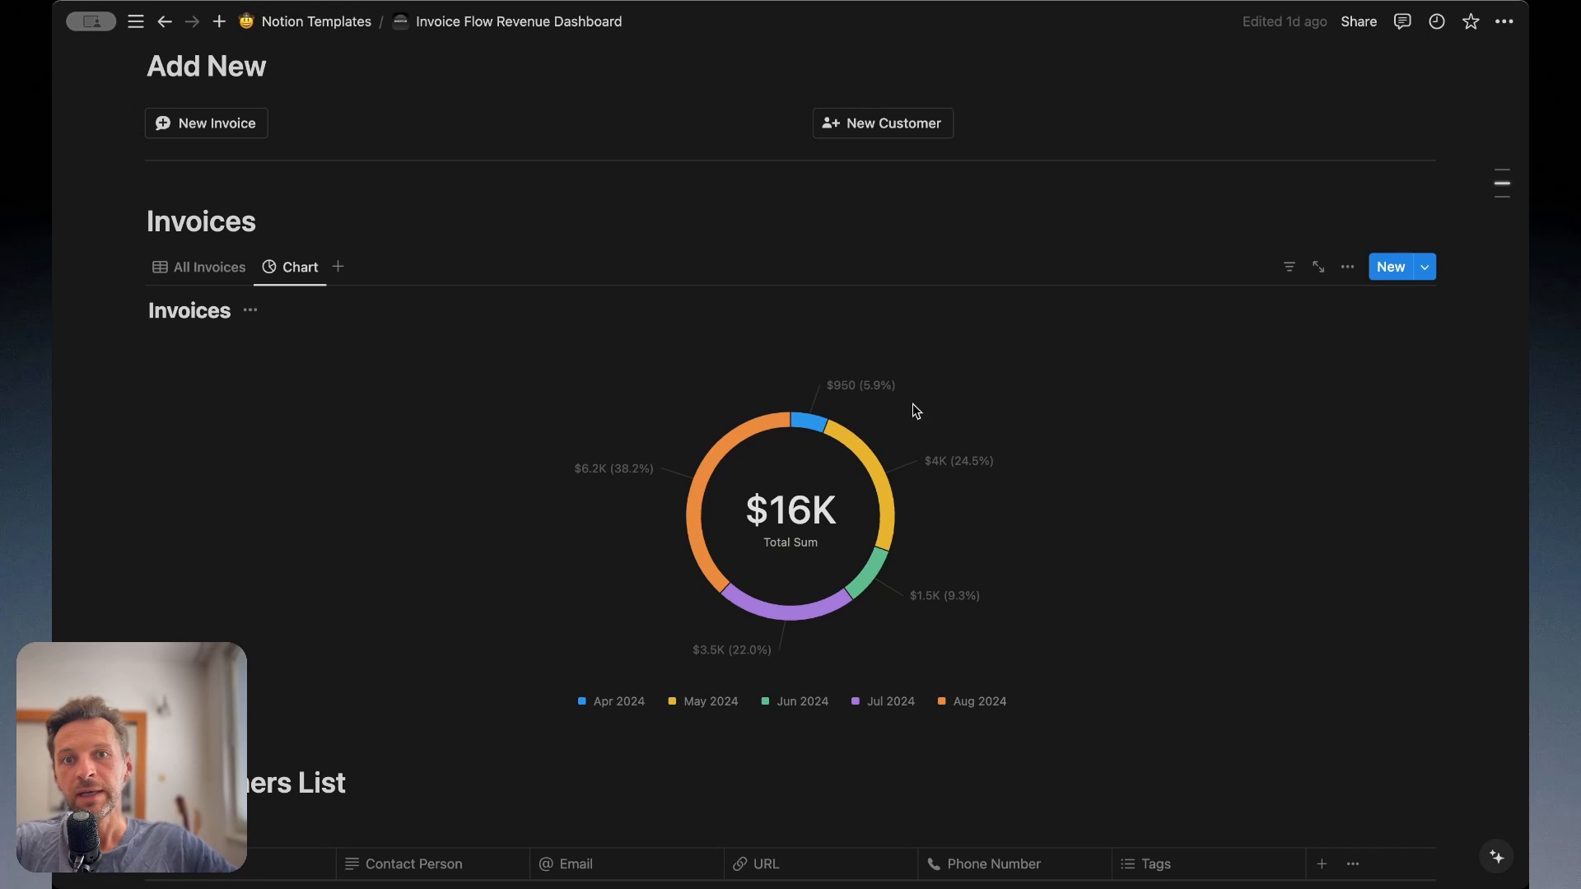
Step: Switch to a vertical bar chart with Status on the X axis and the sum of Sum on the Y axis
{"action": "mouse_move", "coordinate": [874, 382]}
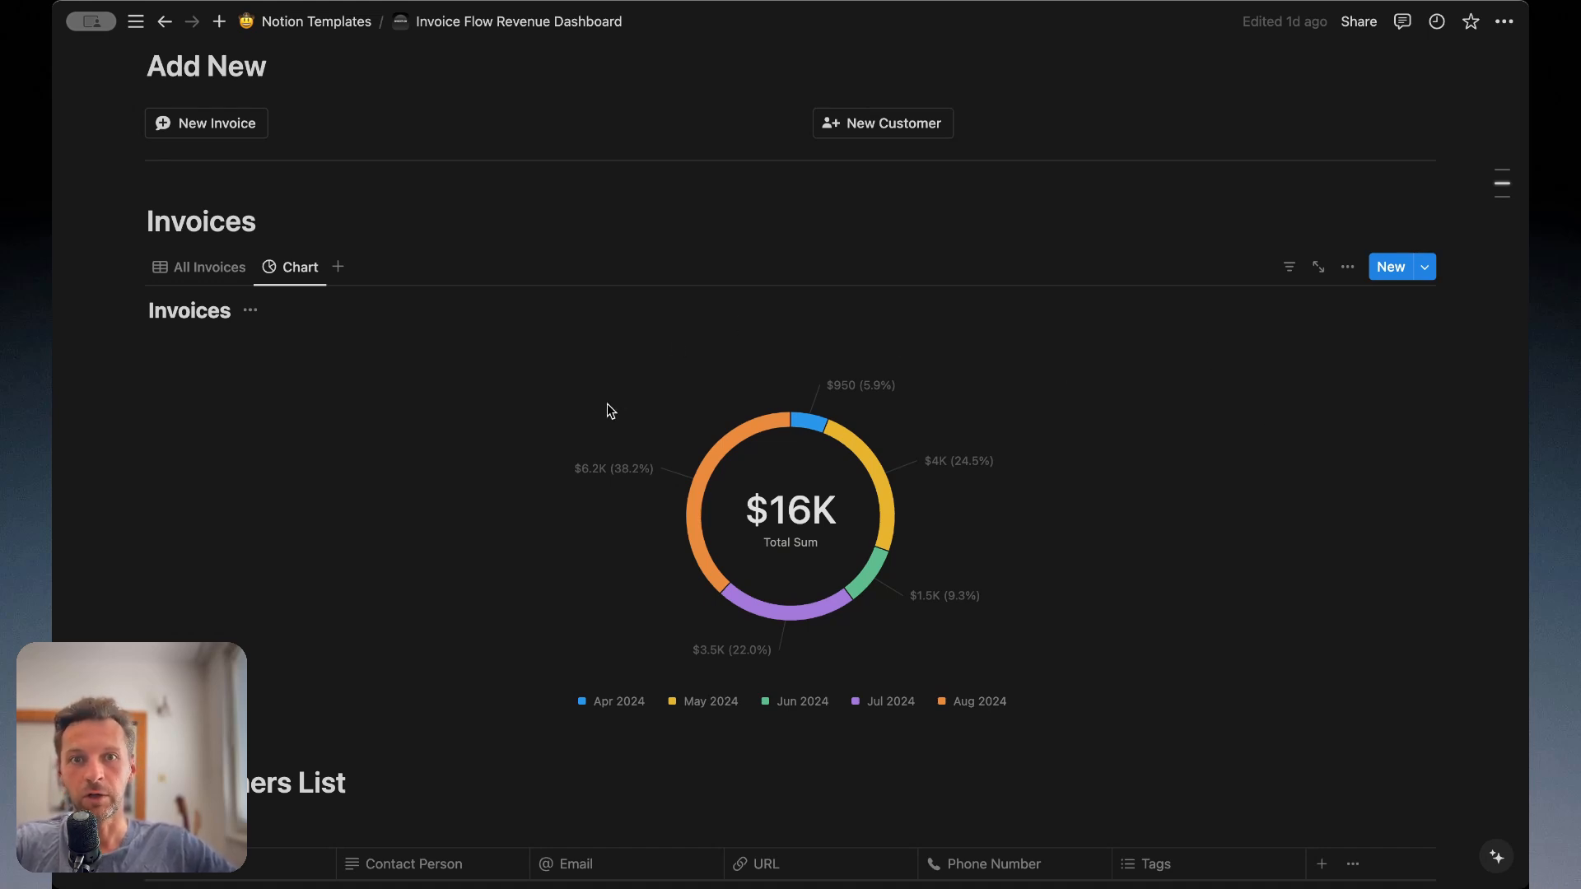
{"action": "left_click", "coordinate": [1346, 267]}
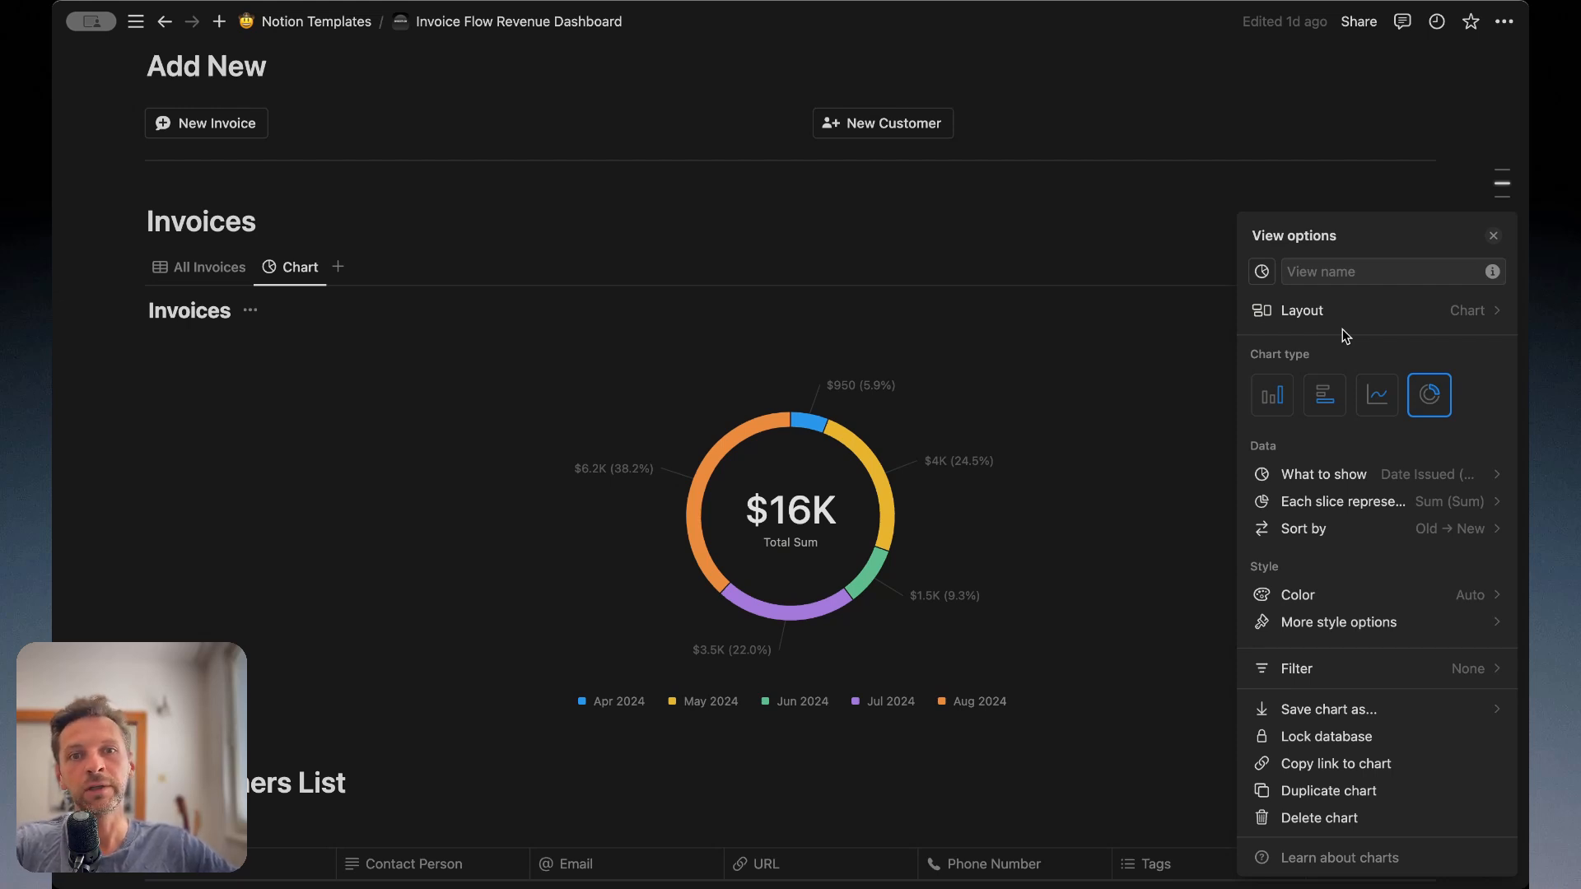
{"action": "left_click", "coordinate": [1151, 229]}
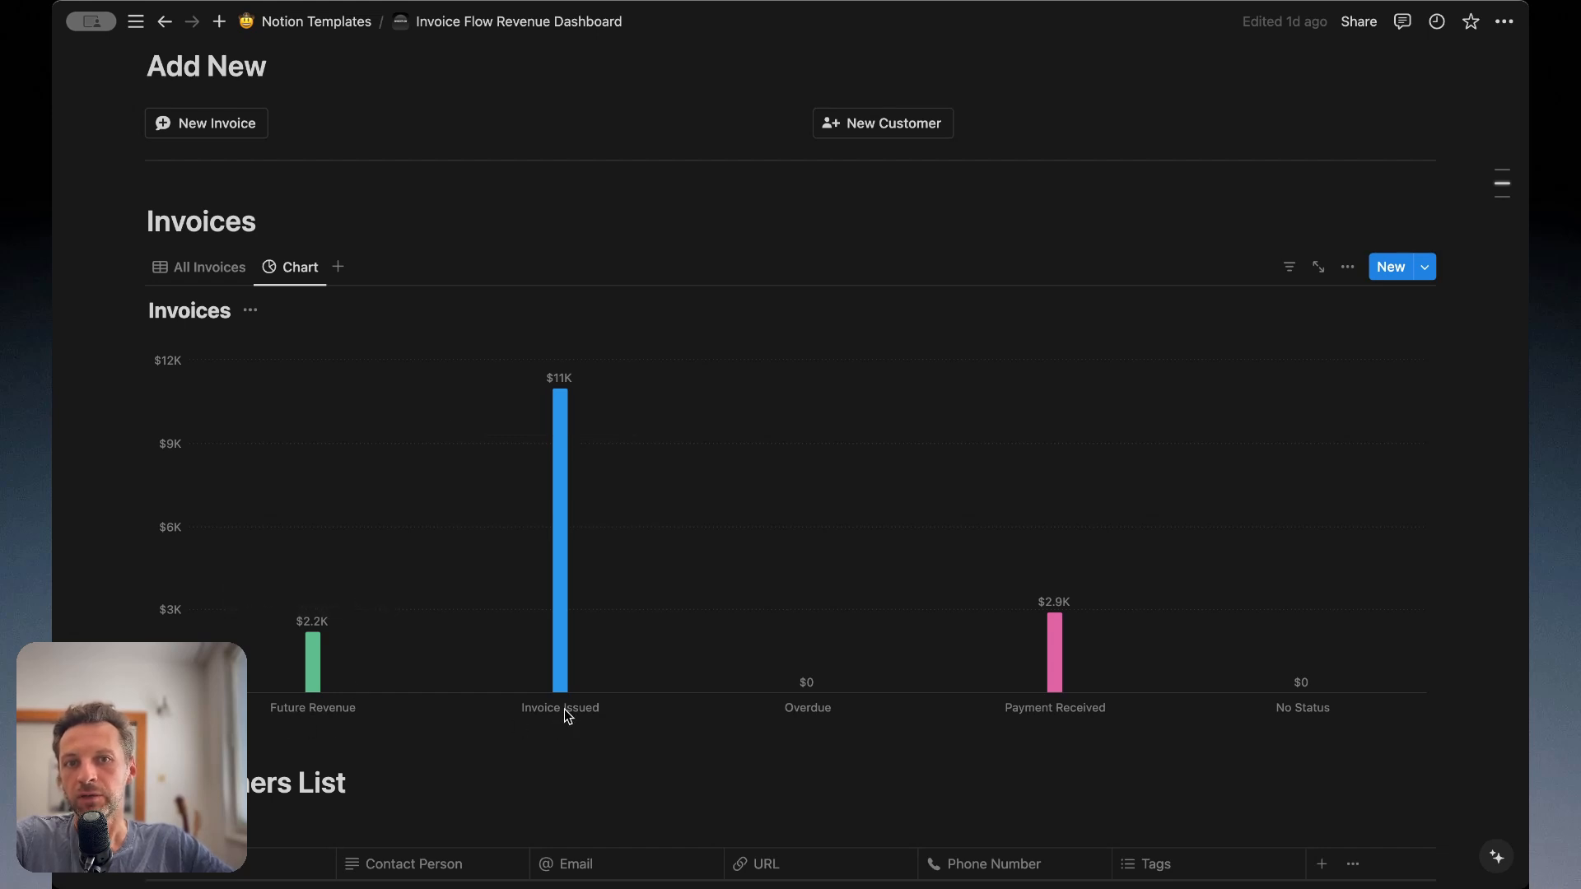
{"action": "mouse_move", "coordinate": [558, 416]}
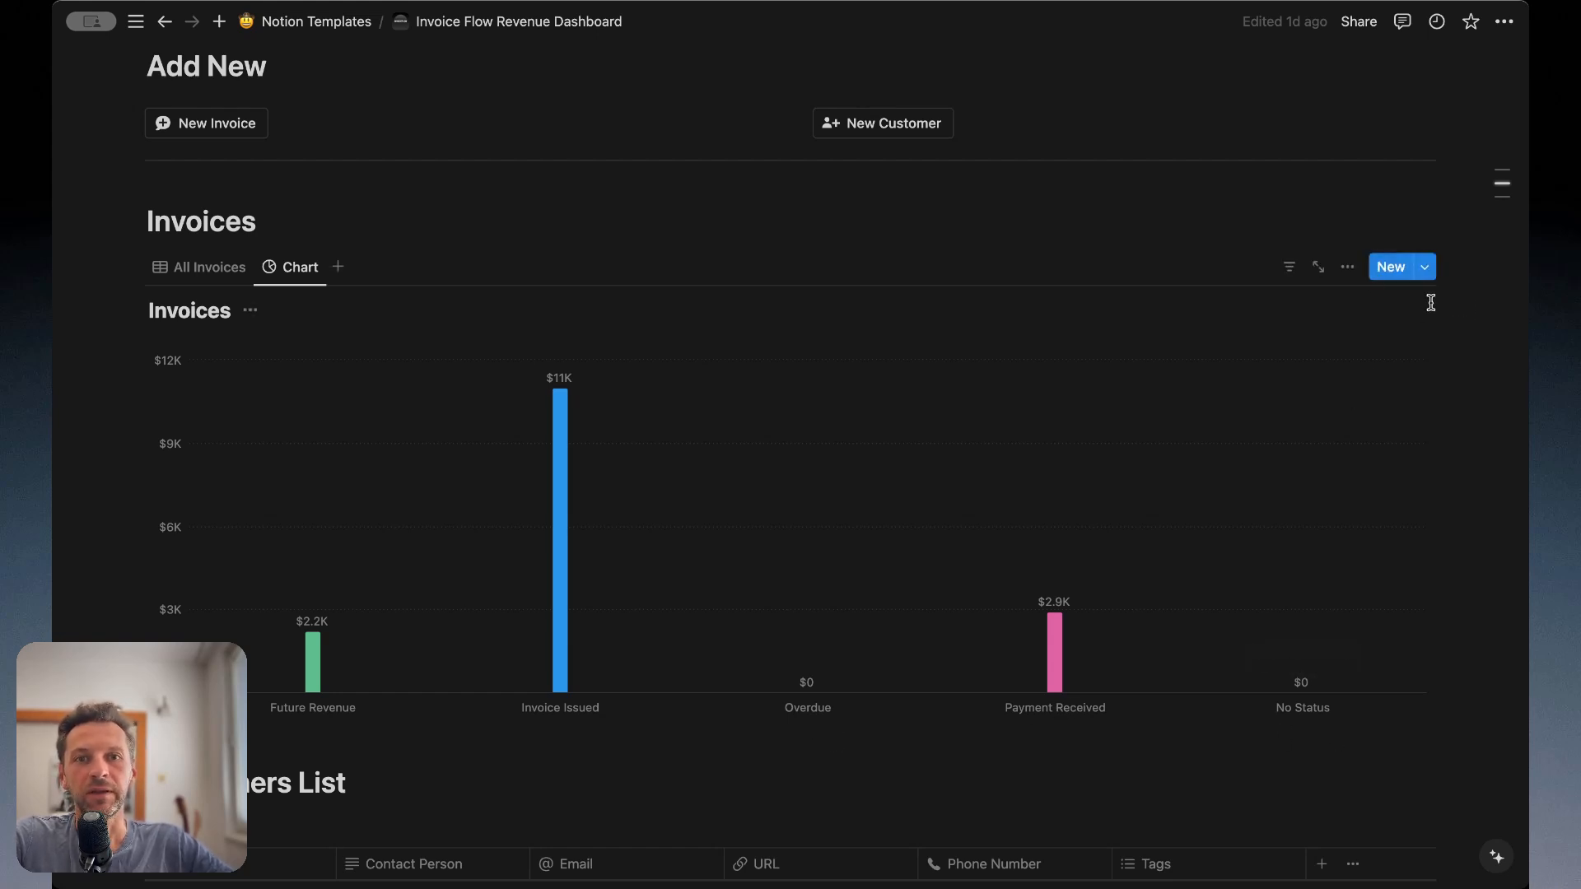
Step: Omit zero values from the bar chart's X axis and close the view options
{"action": "left_click", "coordinate": [1349, 269]}
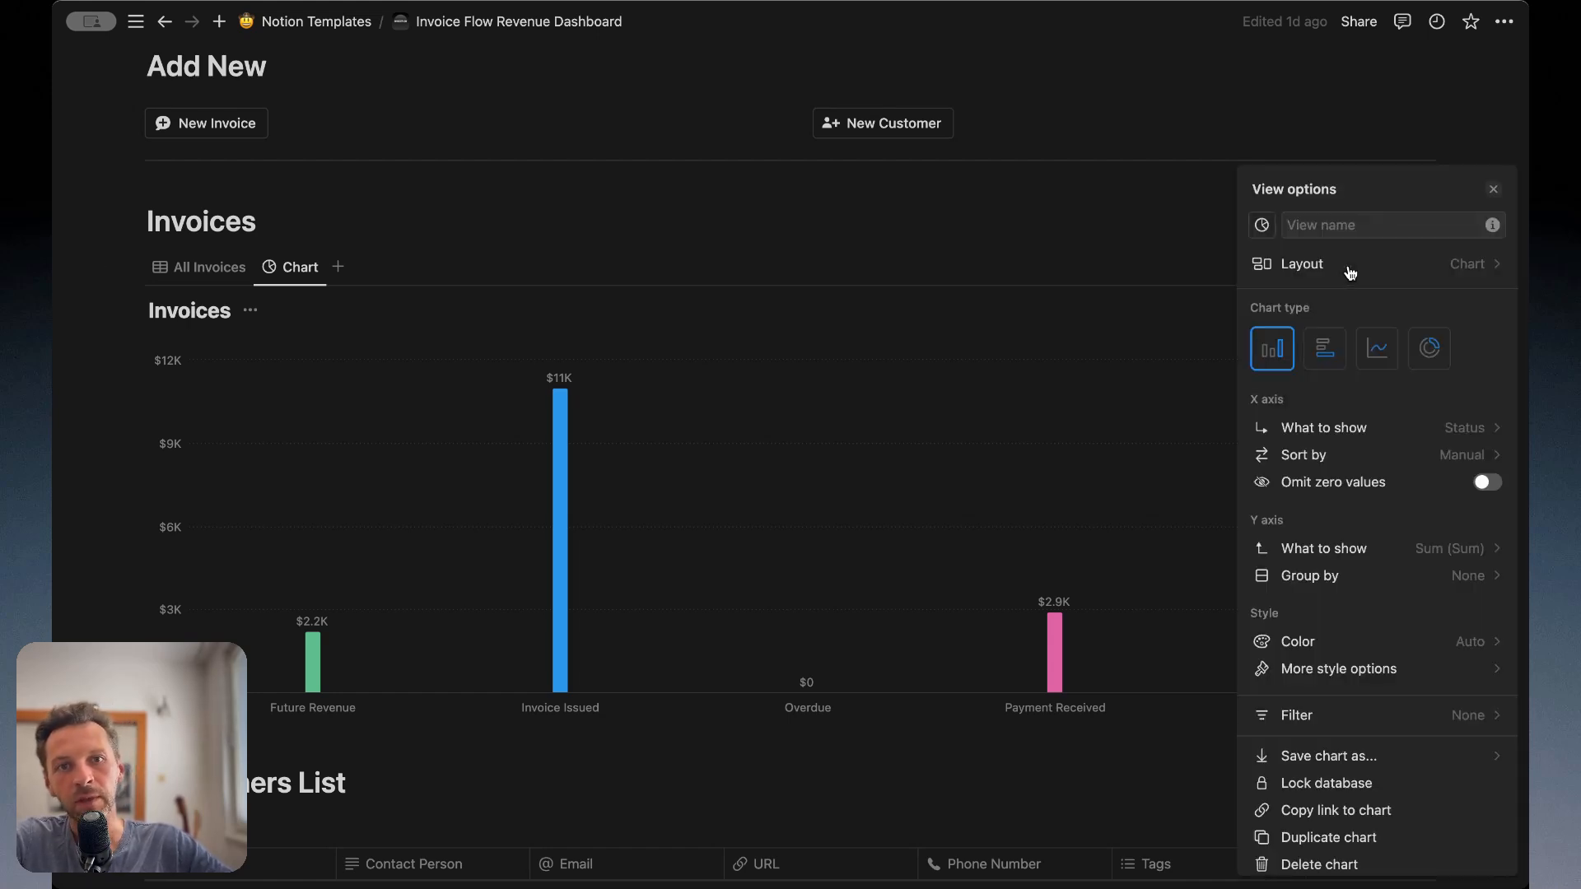
{"action": "left_click", "coordinate": [1487, 486]}
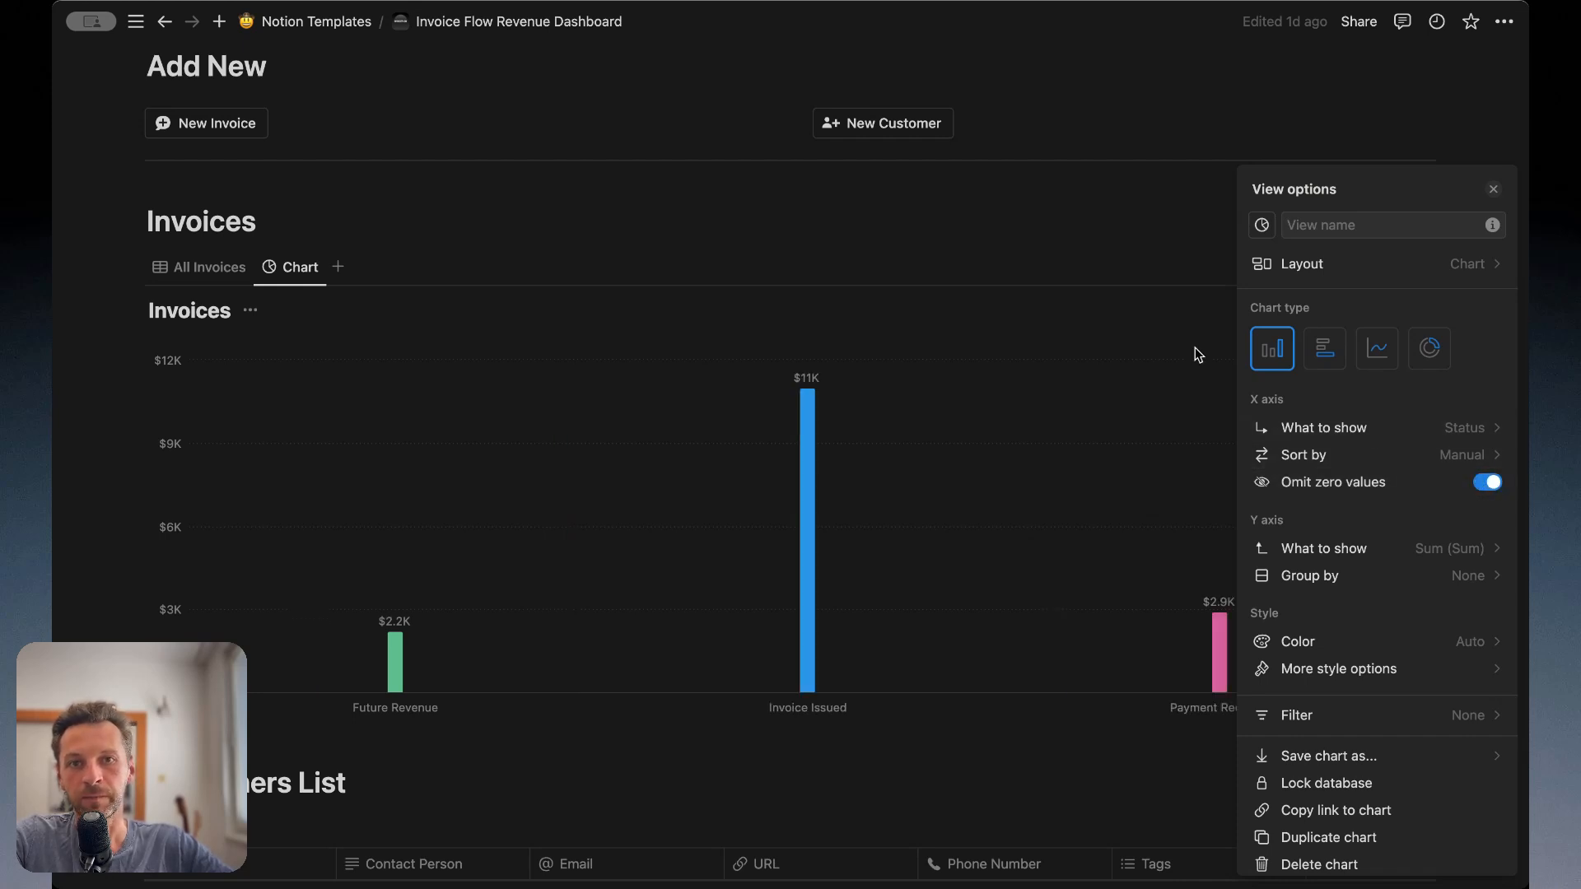
{"action": "left_click", "coordinate": [1494, 190]}
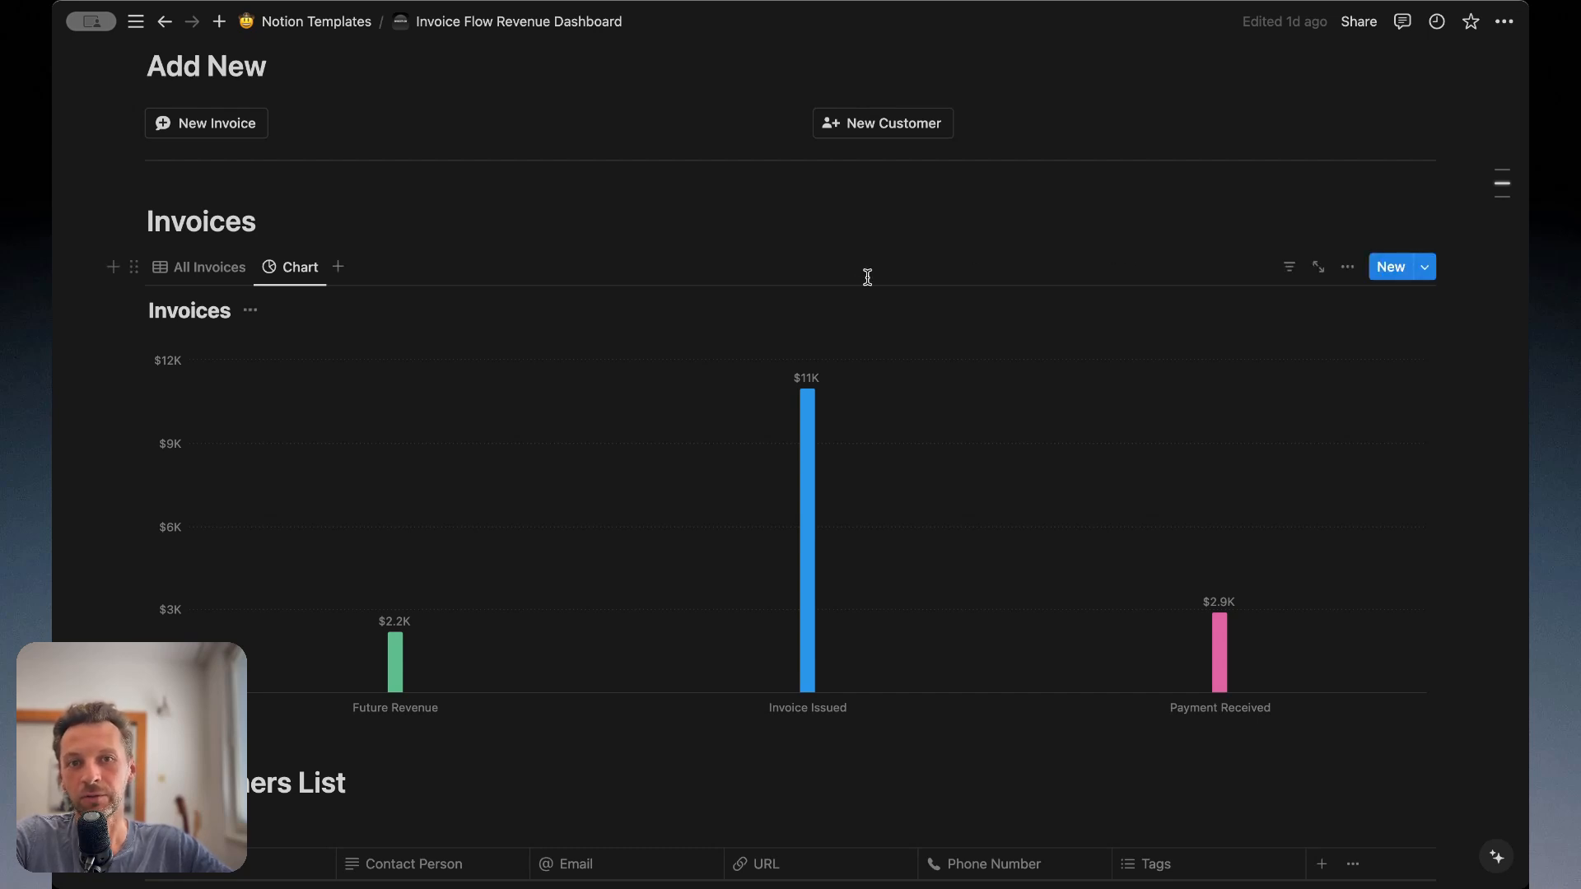
Step: Group the bar chart's Y axis by Customer, close the view options, and inspect the Invoice Issued bar's breakdown
{"action": "left_click", "coordinate": [1349, 268]}
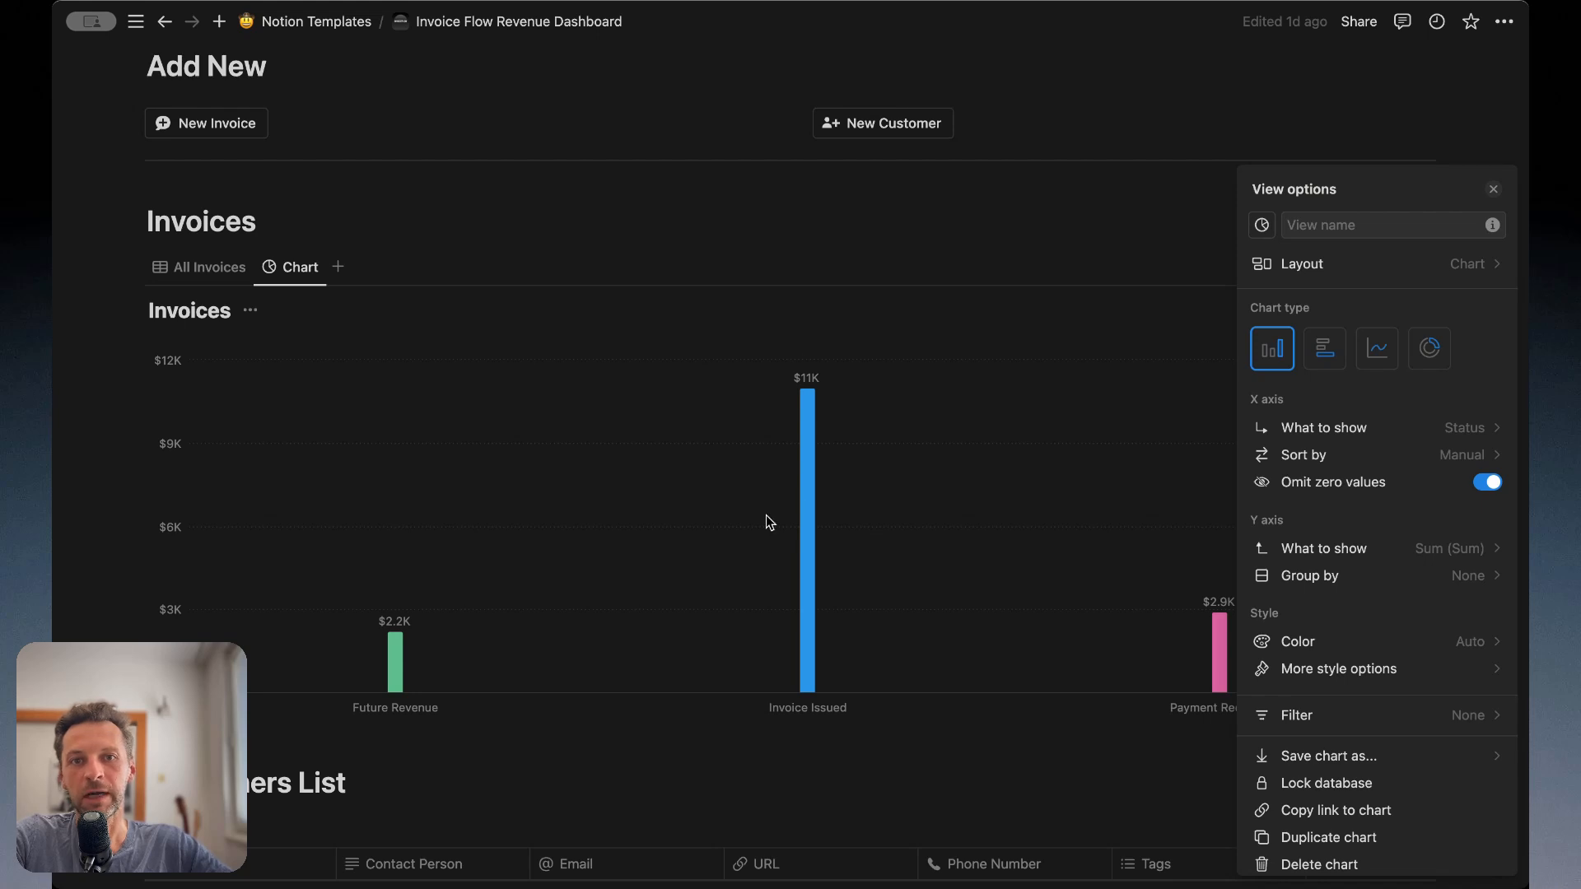
{"action": "left_click", "coordinate": [1412, 581]}
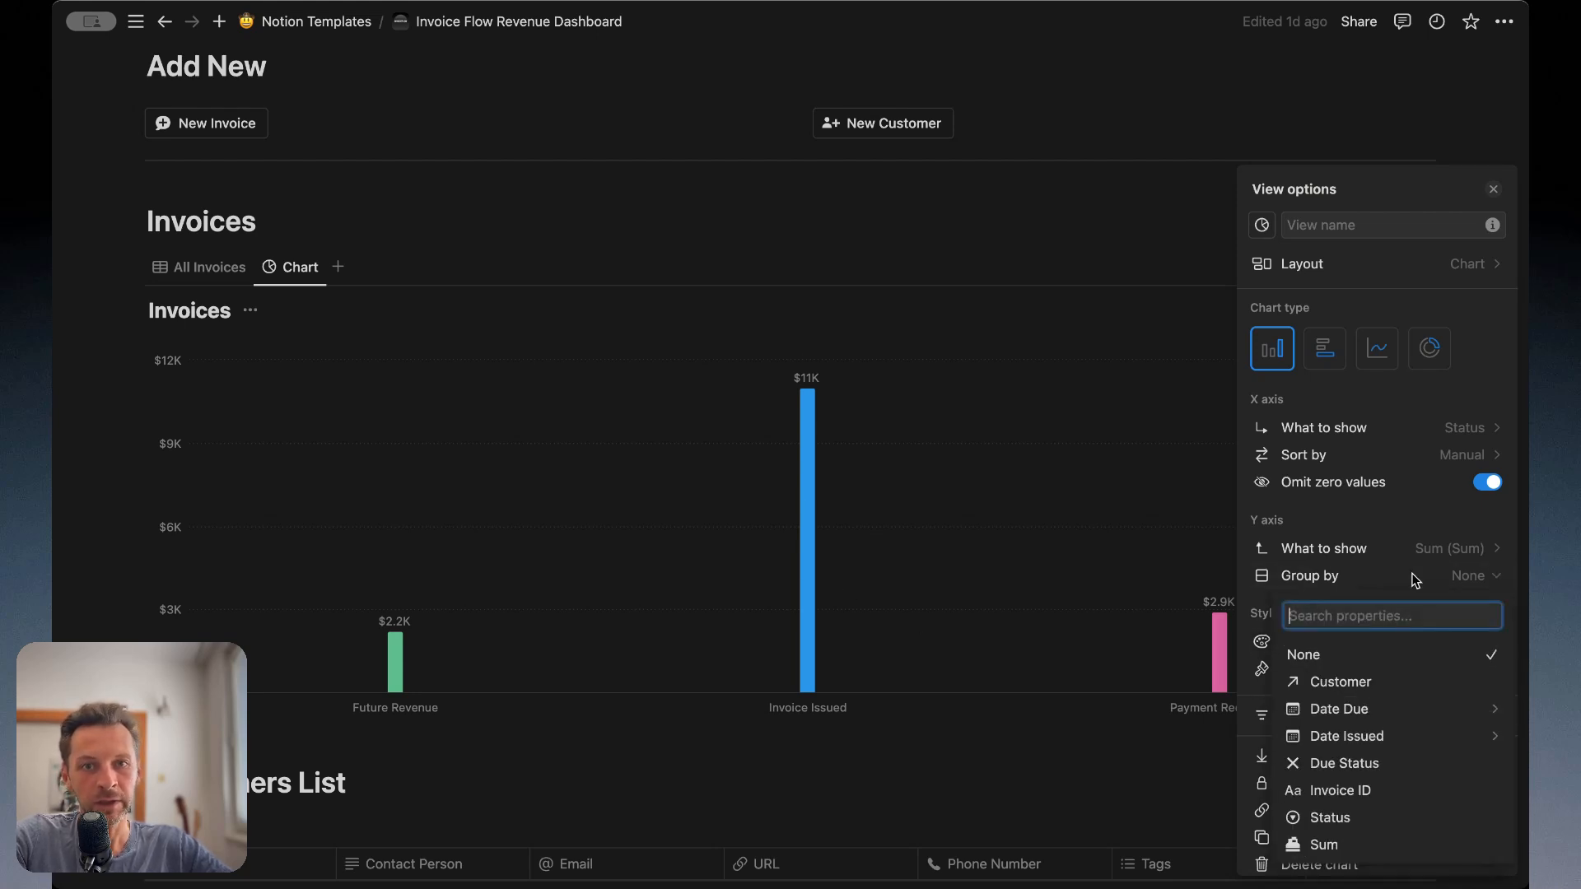
{"action": "left_click", "coordinate": [1385, 684]}
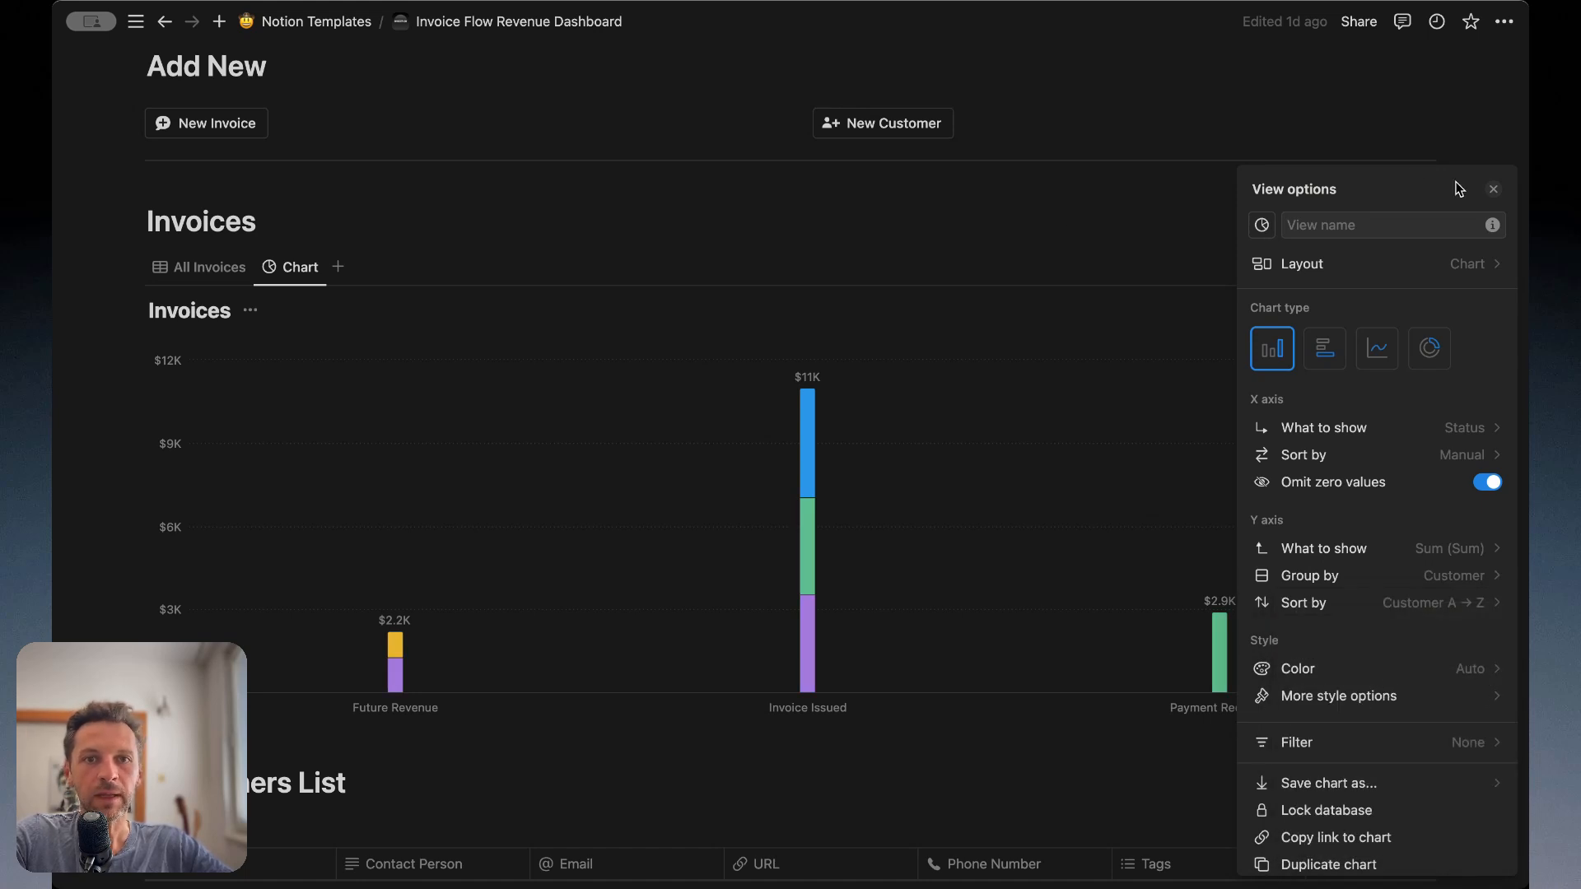
{"action": "left_click", "coordinate": [1494, 188]}
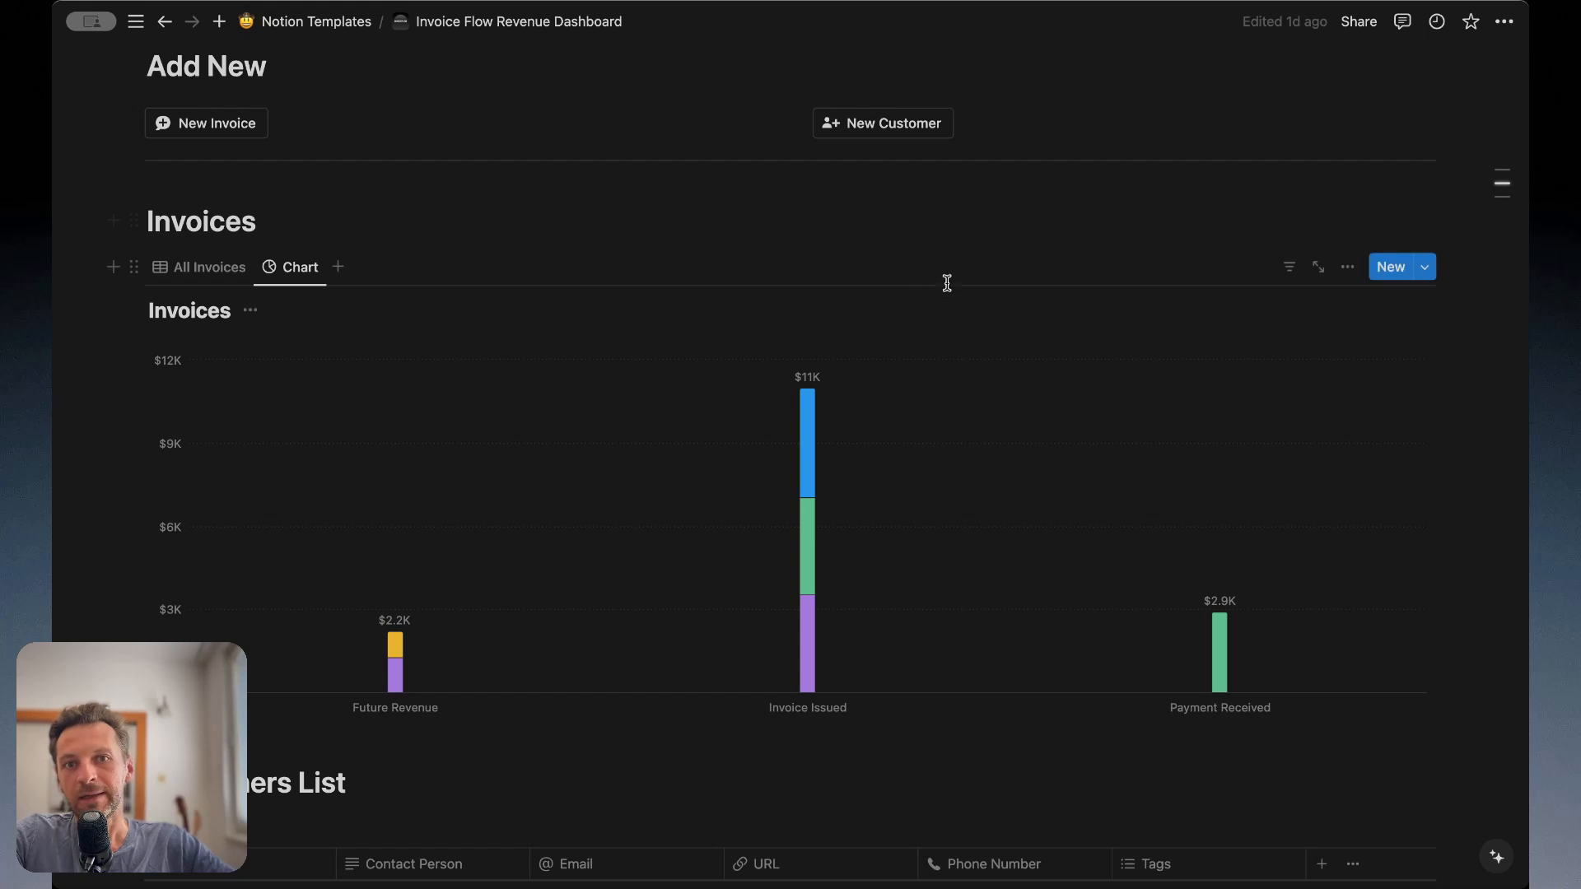
{"action": "mouse_move", "coordinate": [842, 420]}
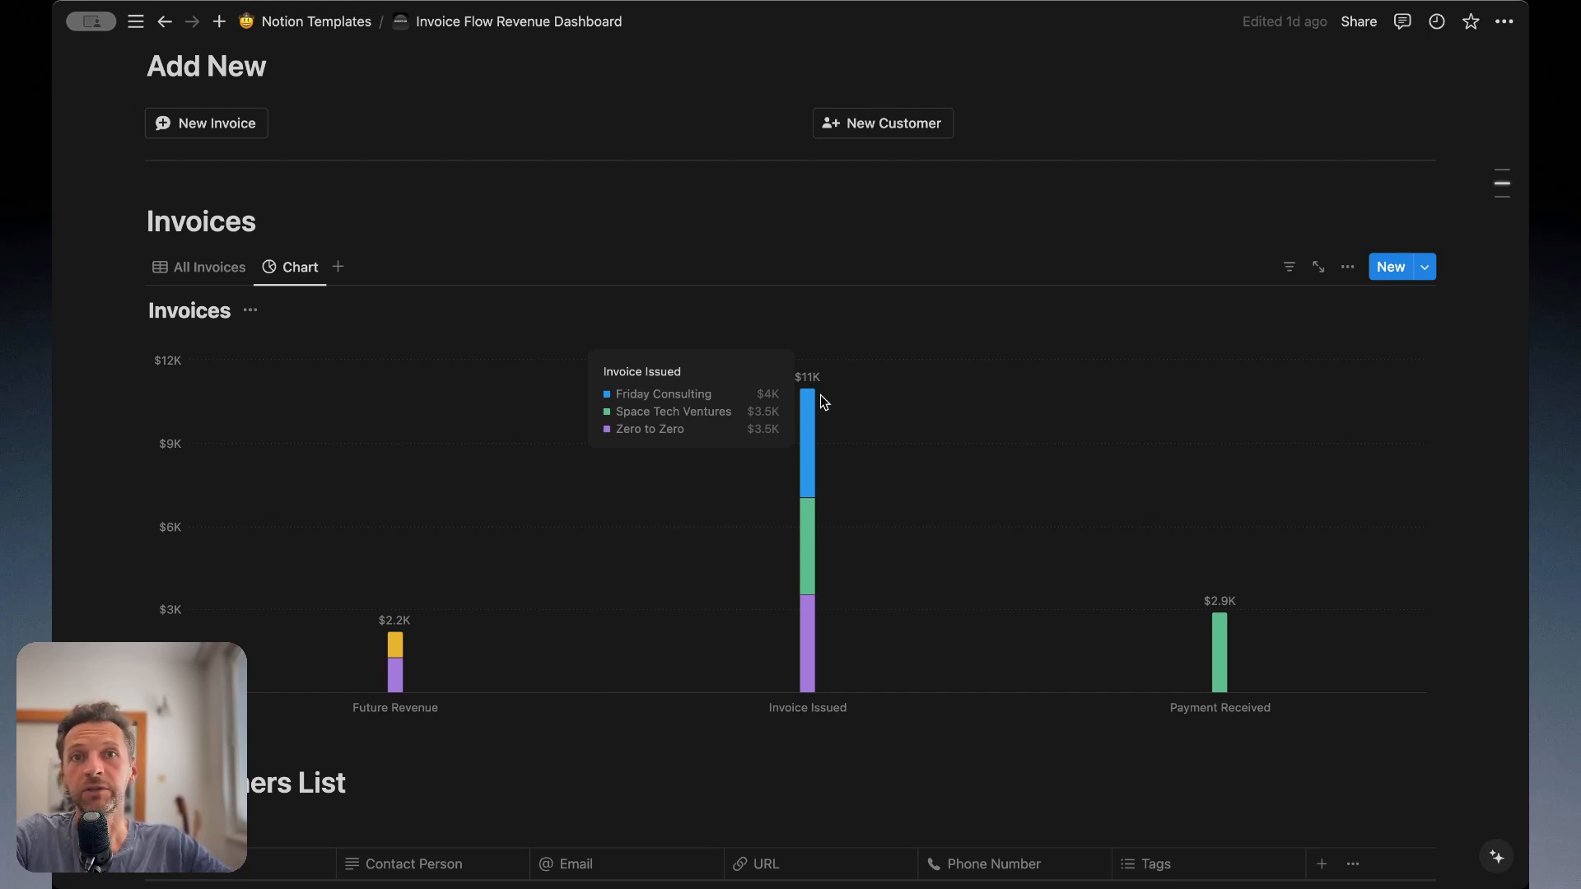
Step: Change the invoices bar chart's color scheme to Green
{"action": "left_click", "coordinate": [1347, 268]}
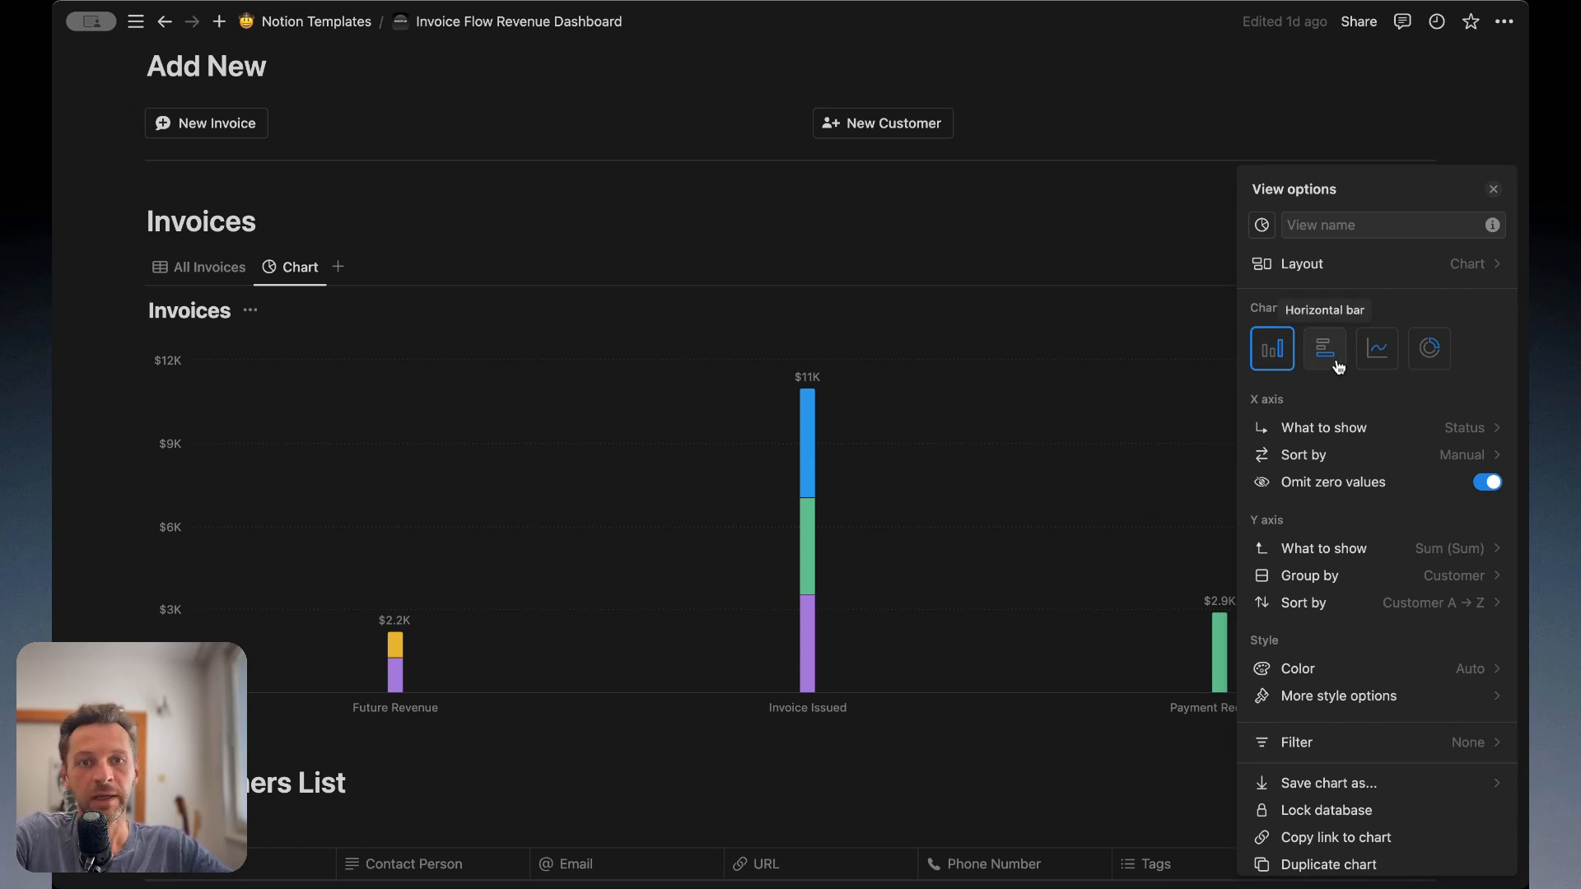
{"action": "left_click", "coordinate": [1374, 679]}
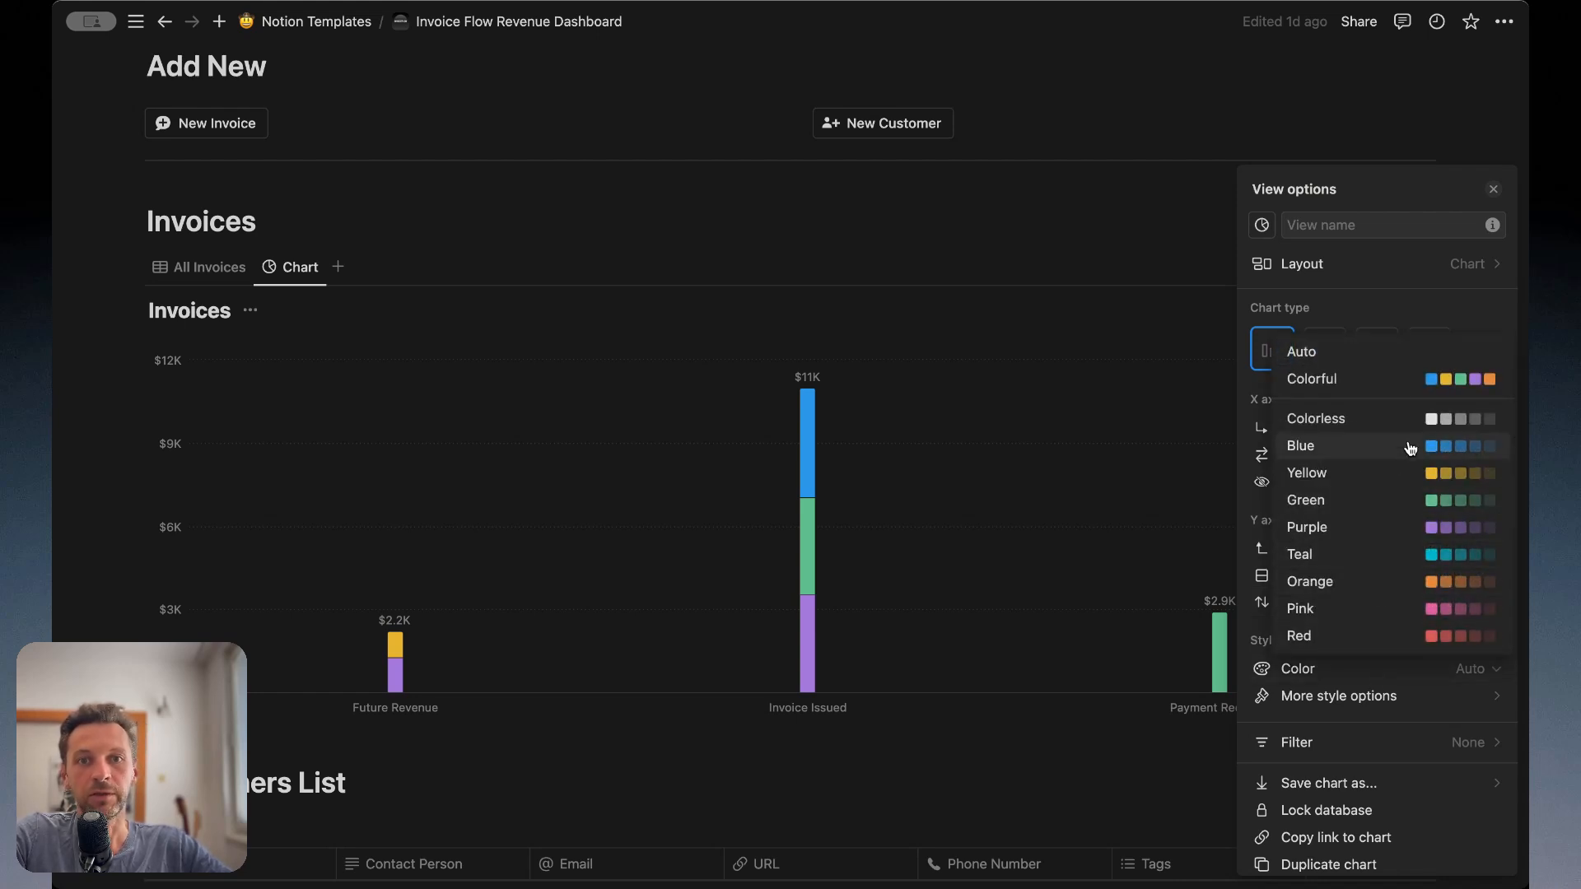
{"action": "left_click", "coordinate": [1407, 502]}
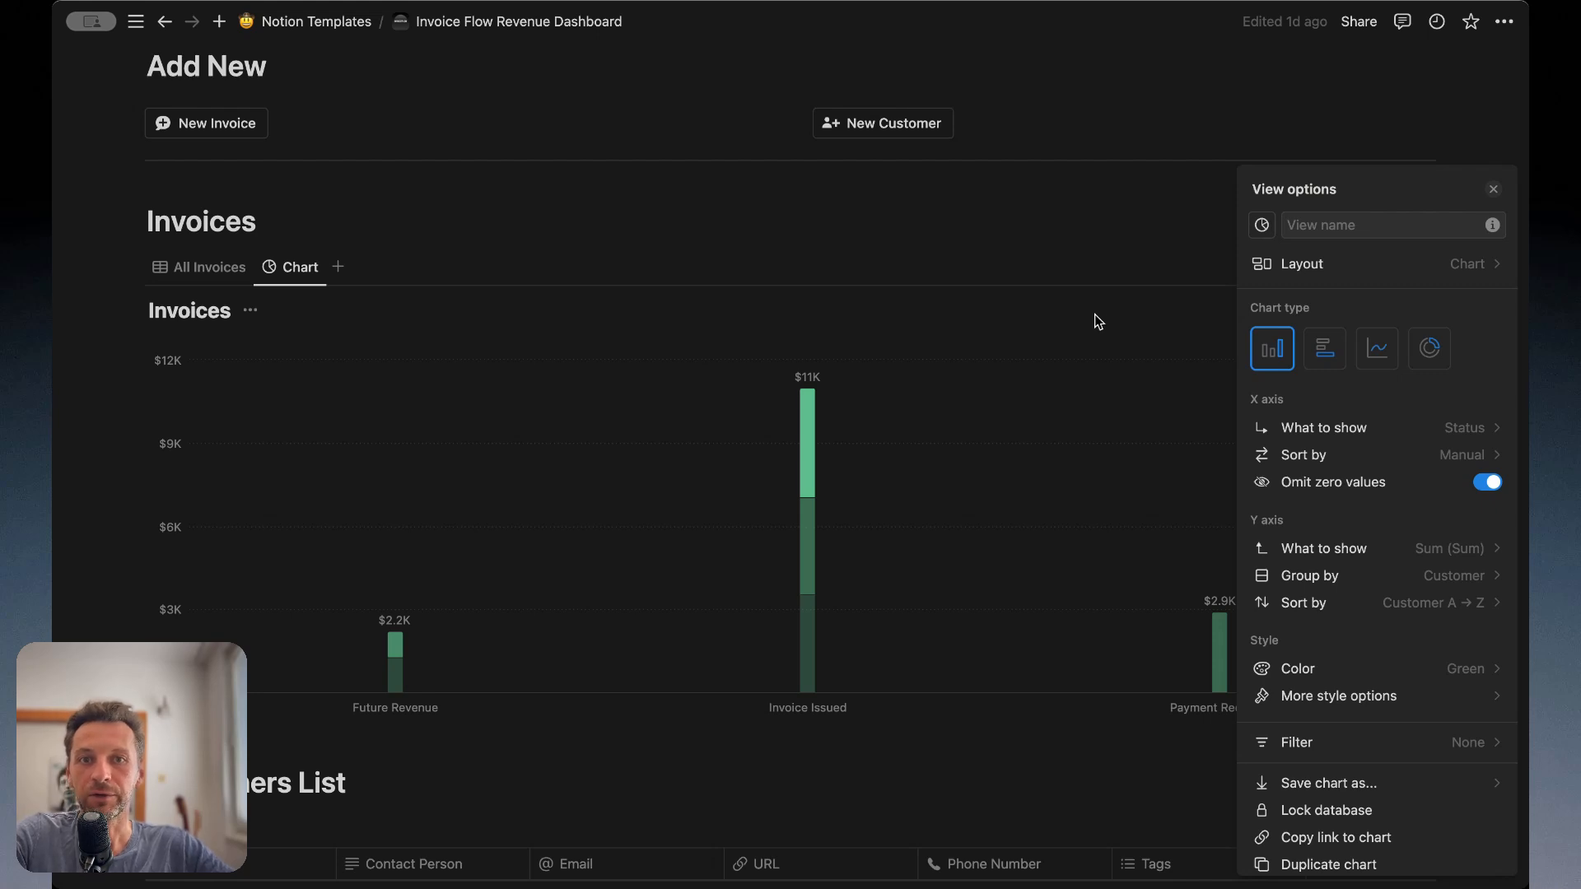
Step: Try the chart without data labels and with a legend, restoring each setting after viewing it
{"action": "left_click", "coordinate": [1425, 702]}
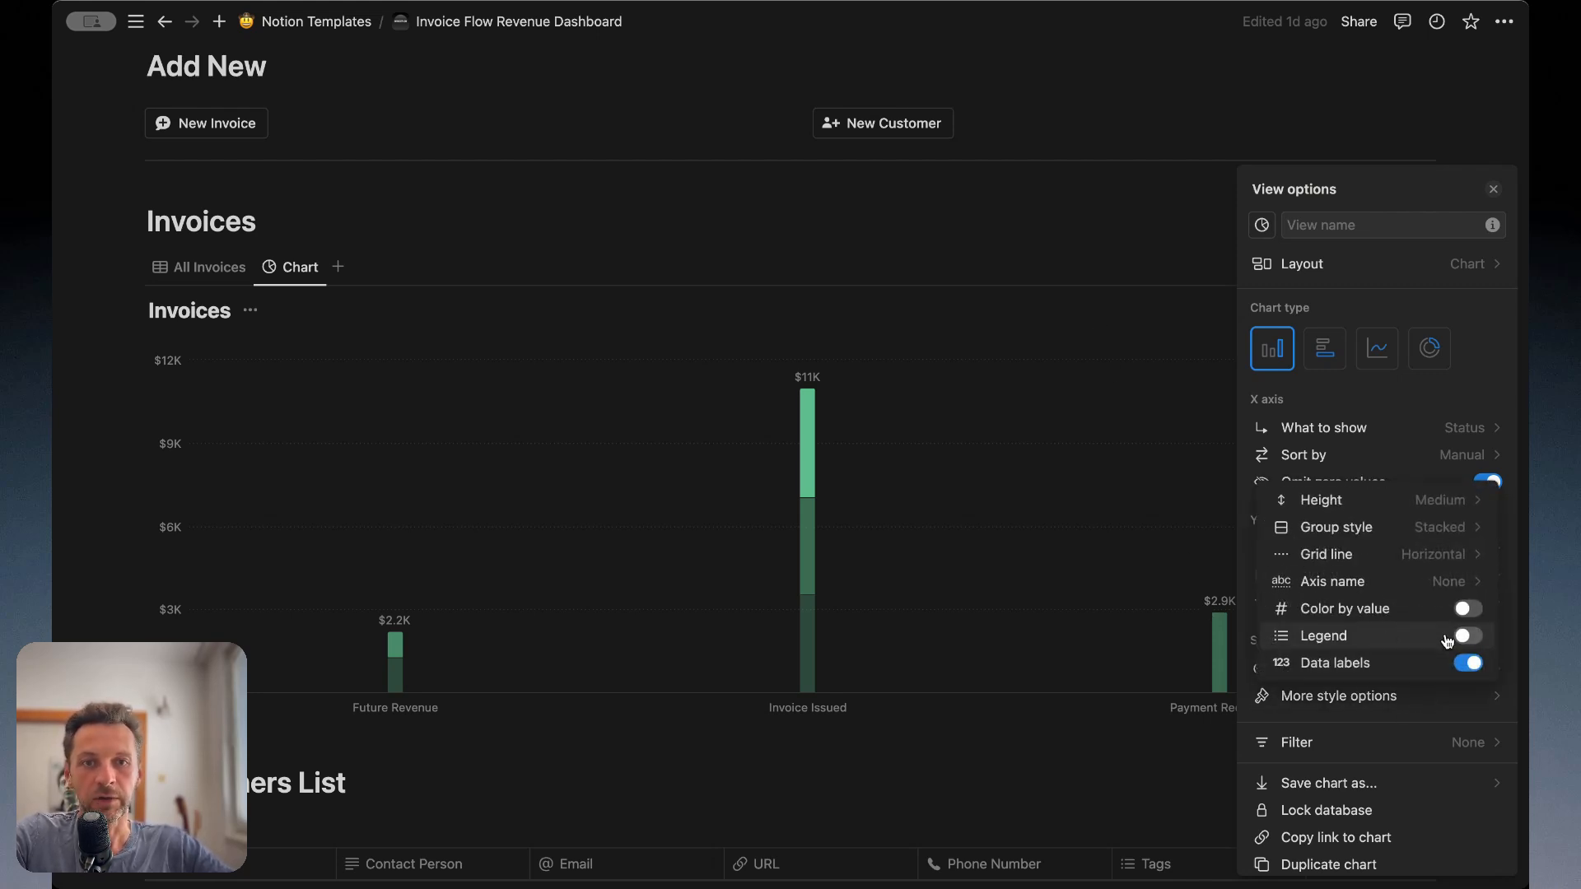
{"action": "left_click", "coordinate": [1468, 665]}
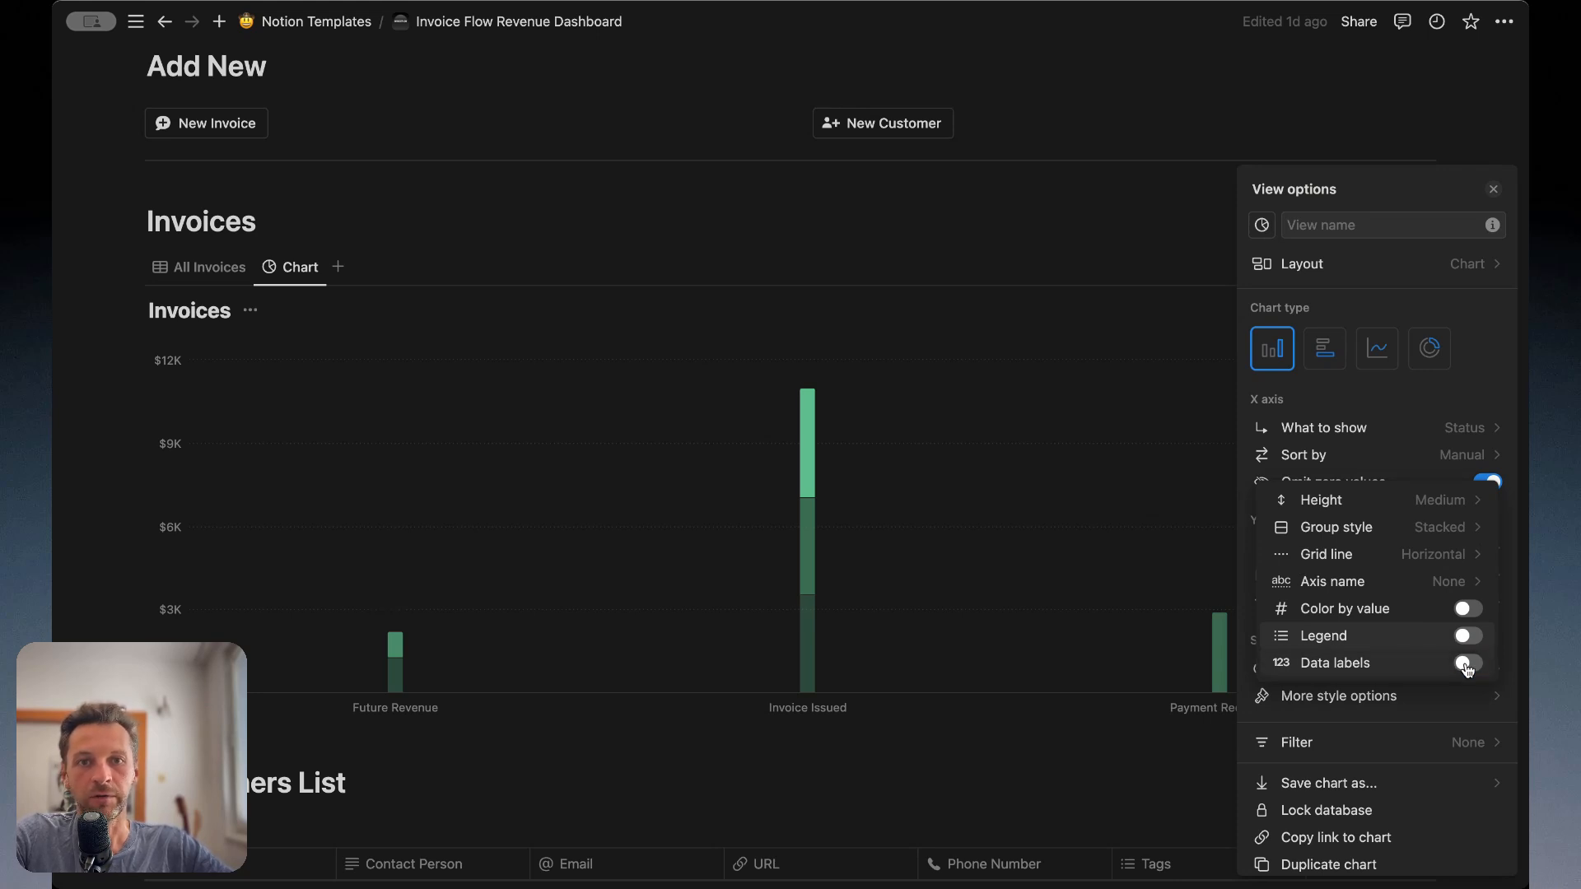
{"action": "left_click", "coordinate": [1468, 665]}
{"action": "left_click", "coordinate": [1470, 638]}
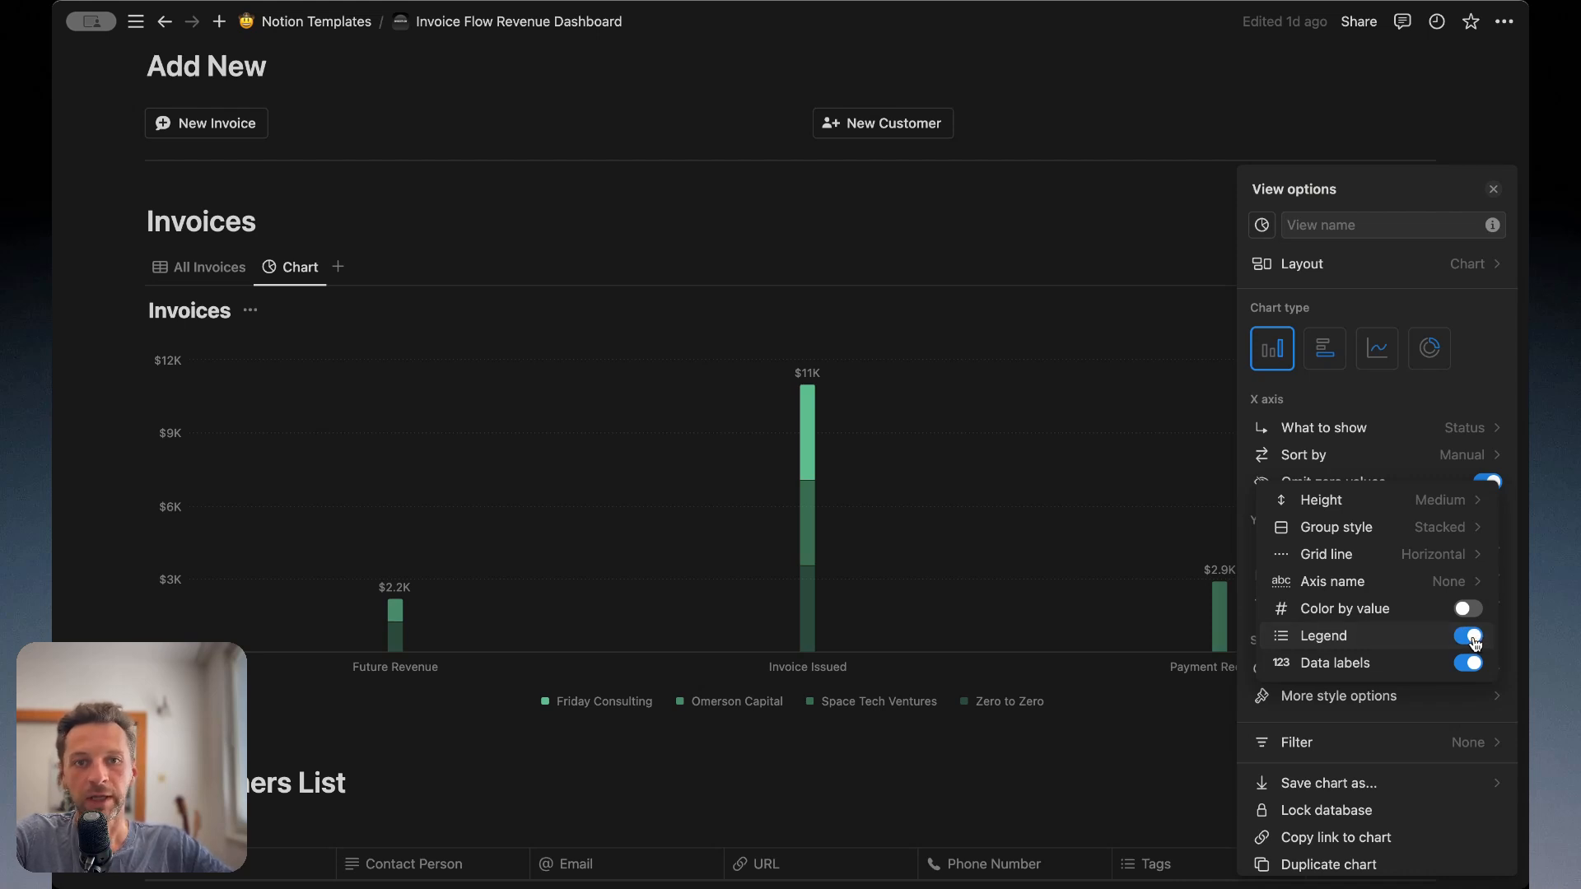
{"action": "left_click", "coordinate": [1472, 639]}
Step: Check the axis name choices, set the chart's height to Small, and close the view options
{"action": "left_click", "coordinate": [1453, 583]}
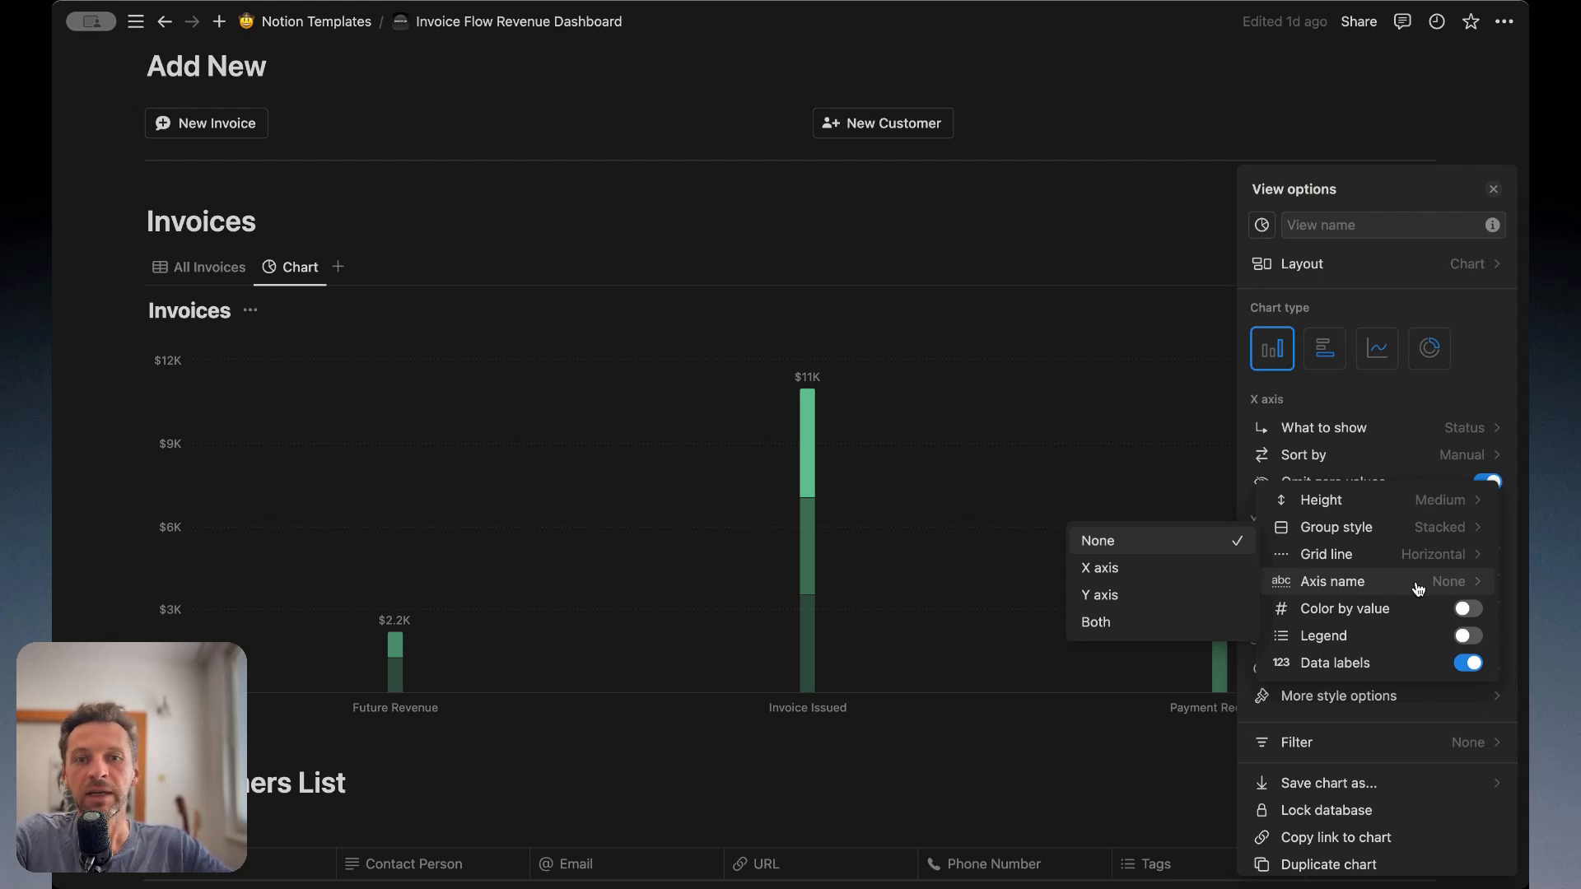
{"action": "mouse_move", "coordinate": [1406, 504]}
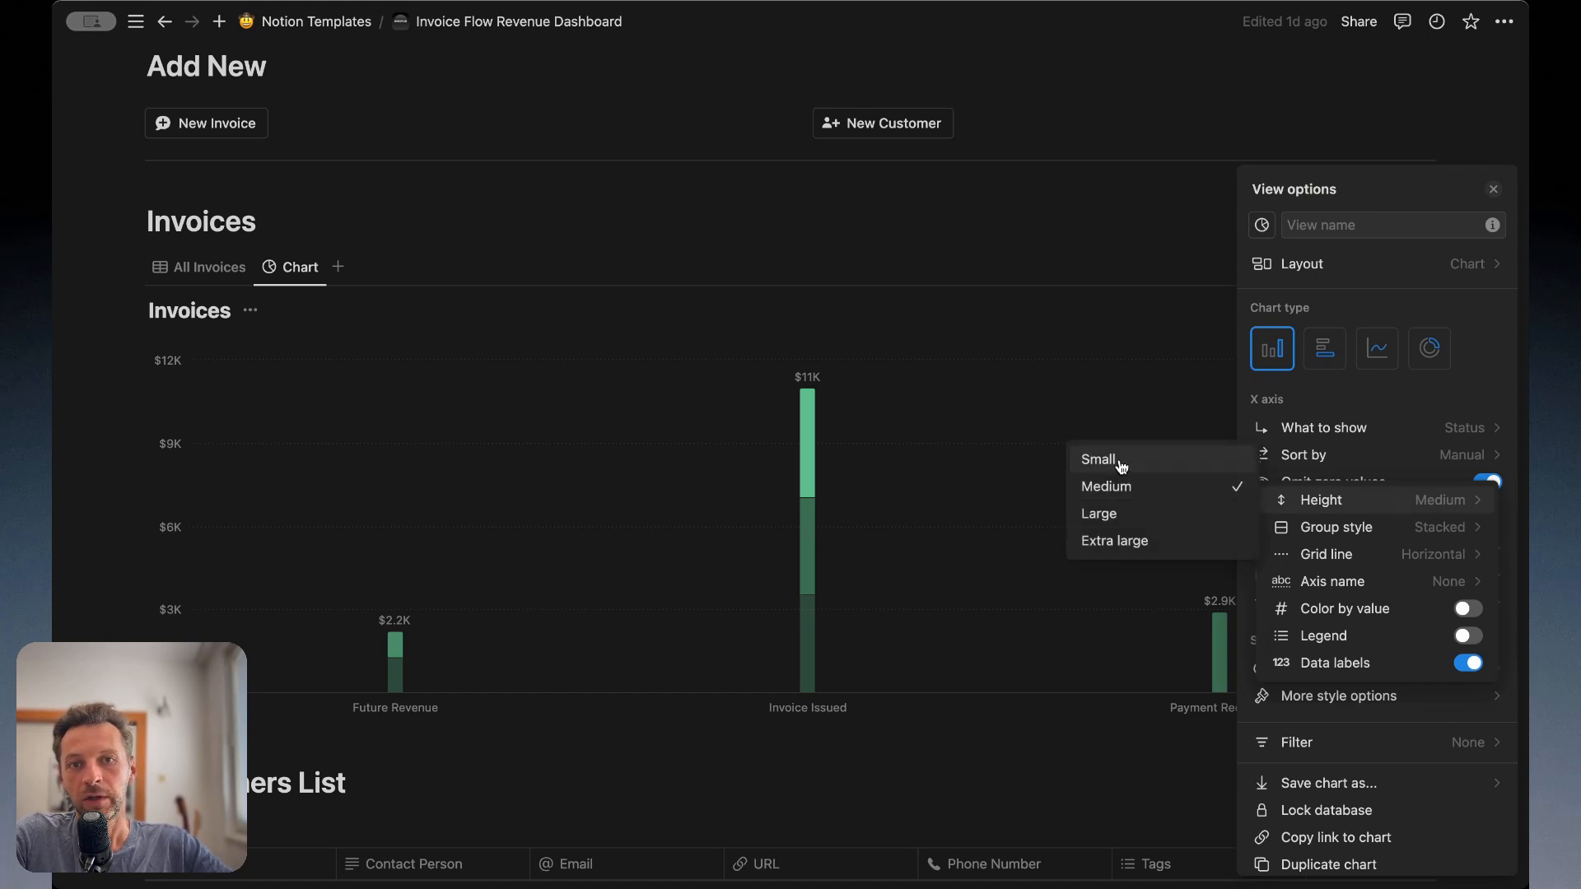
{"action": "left_click", "coordinate": [1122, 466]}
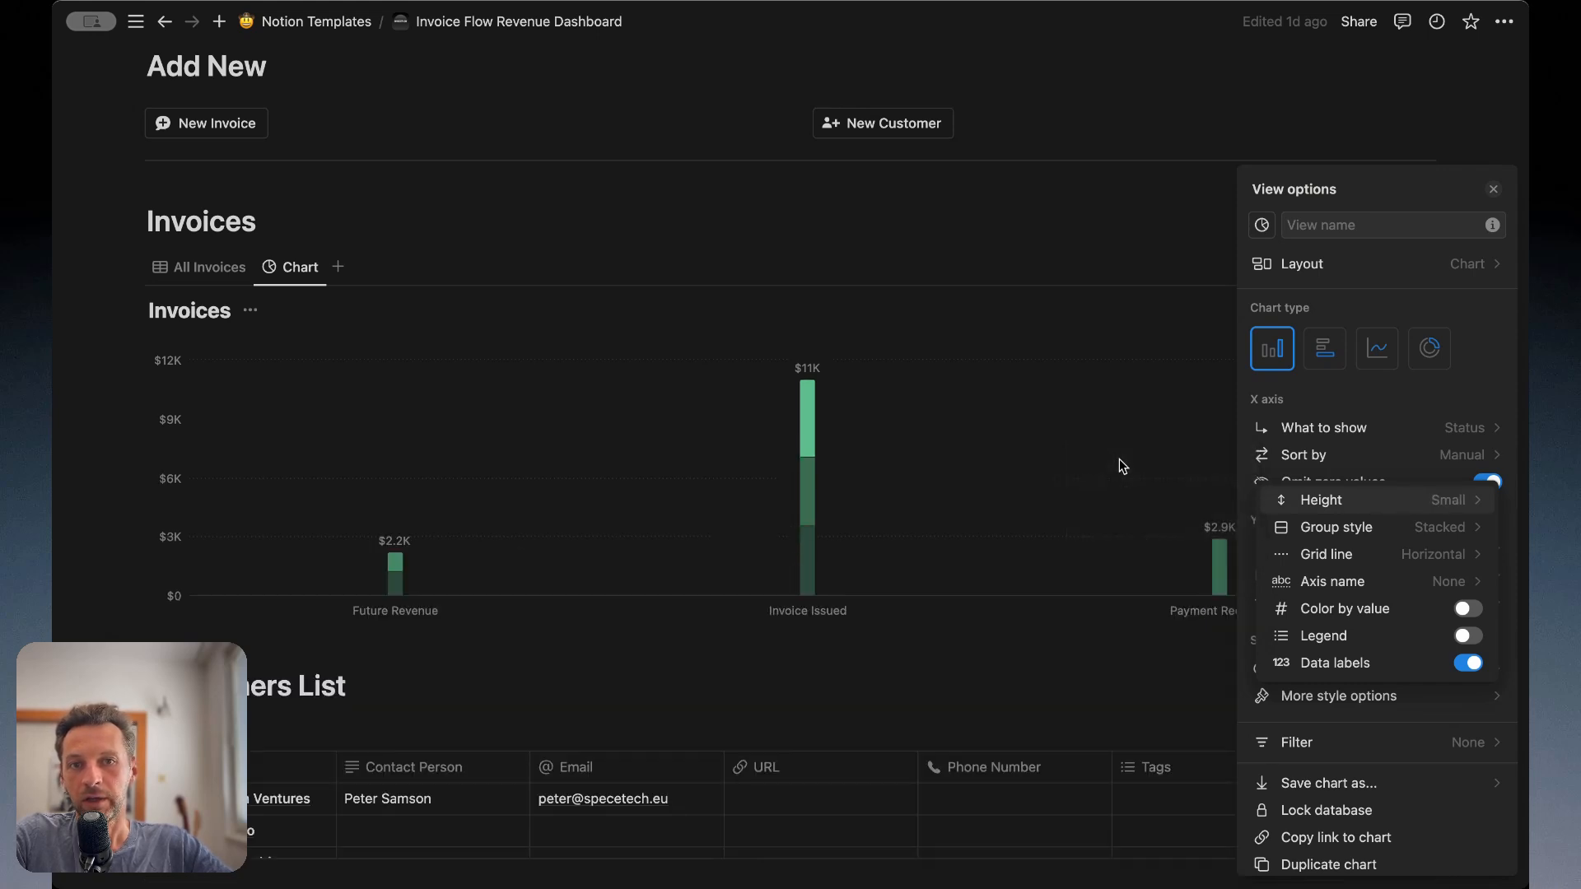
{"action": "left_click", "coordinate": [1495, 189]}
{"action": "left_click", "coordinate": [1495, 190]}
{"action": "scroll", "coordinate": [1024, 198], "scroll_direction": "up", "scroll_amount": 1}
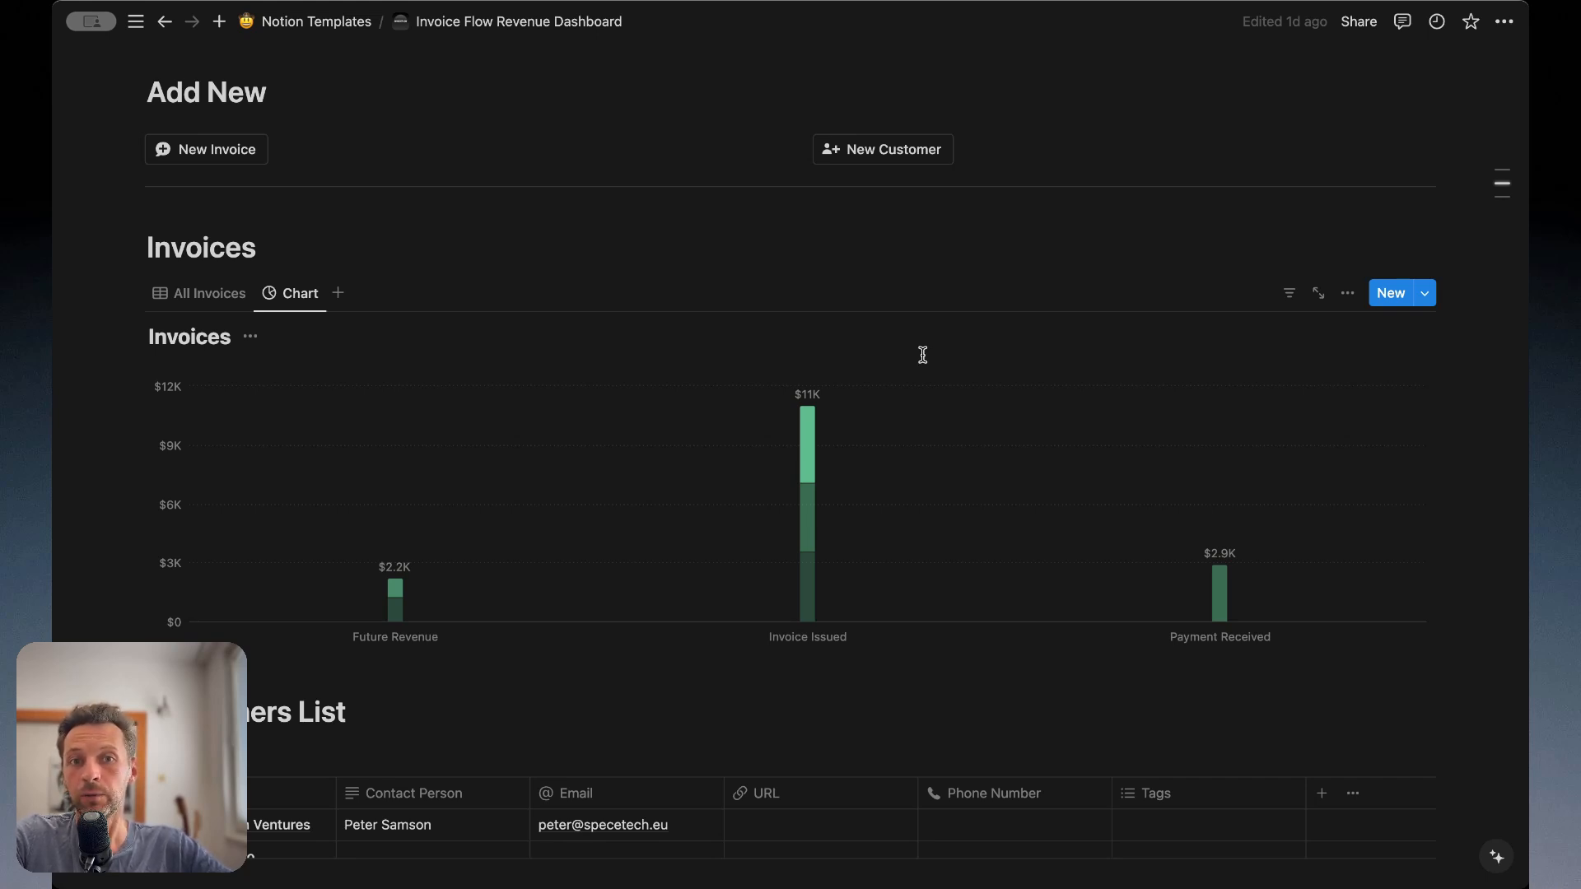
Step: Look through the chart's save, lock, copy link and duplicate options, and close the view options
{"action": "left_click", "coordinate": [1347, 293]}
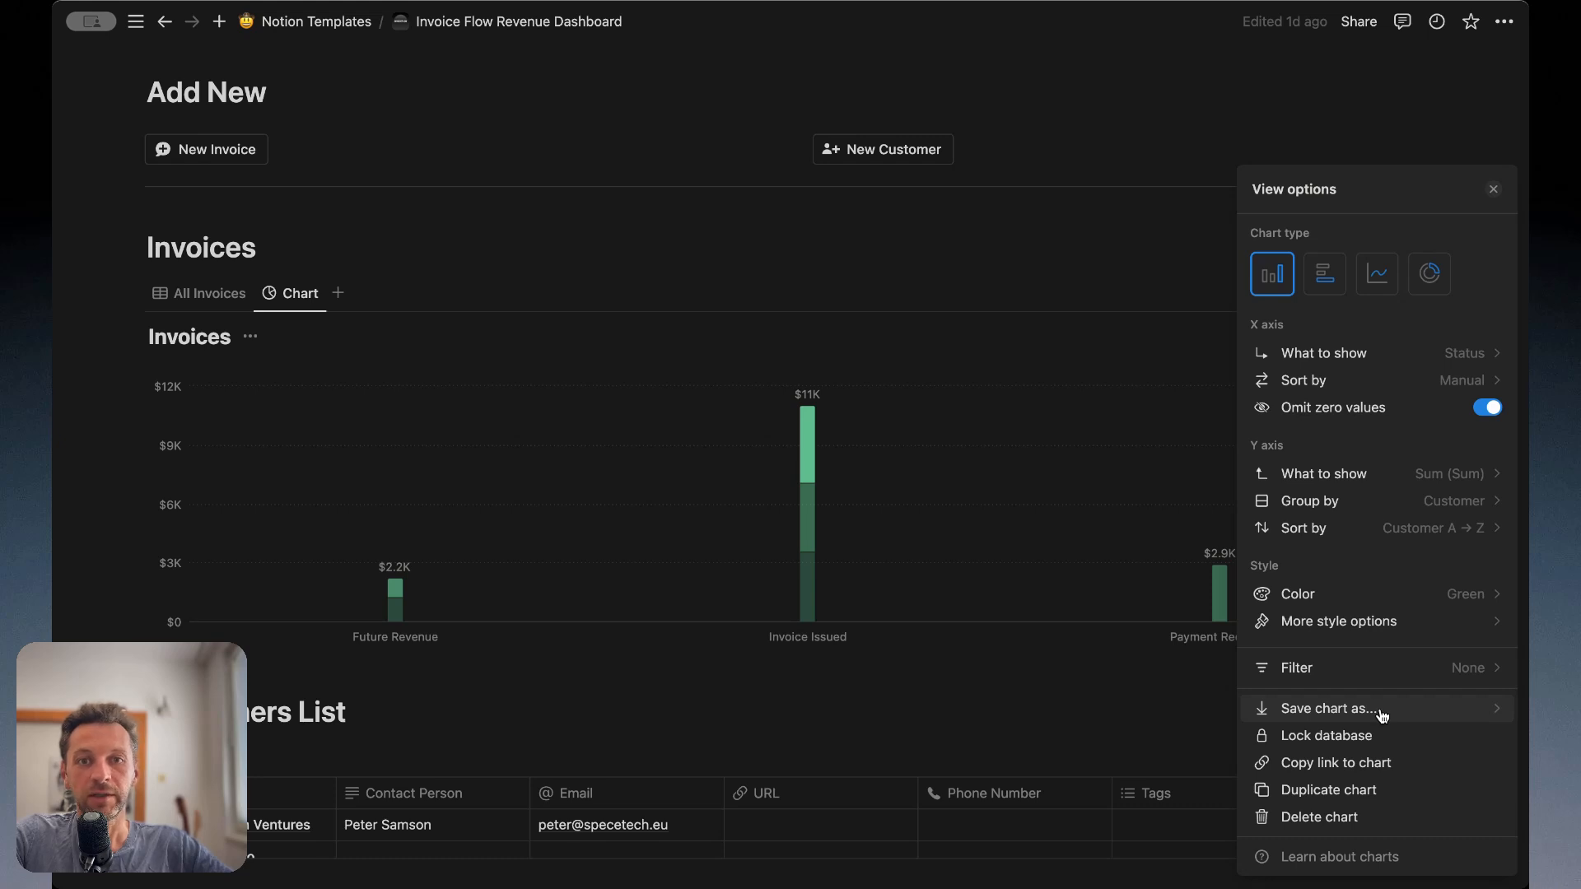
{"action": "left_click", "coordinate": [1011, 255]}
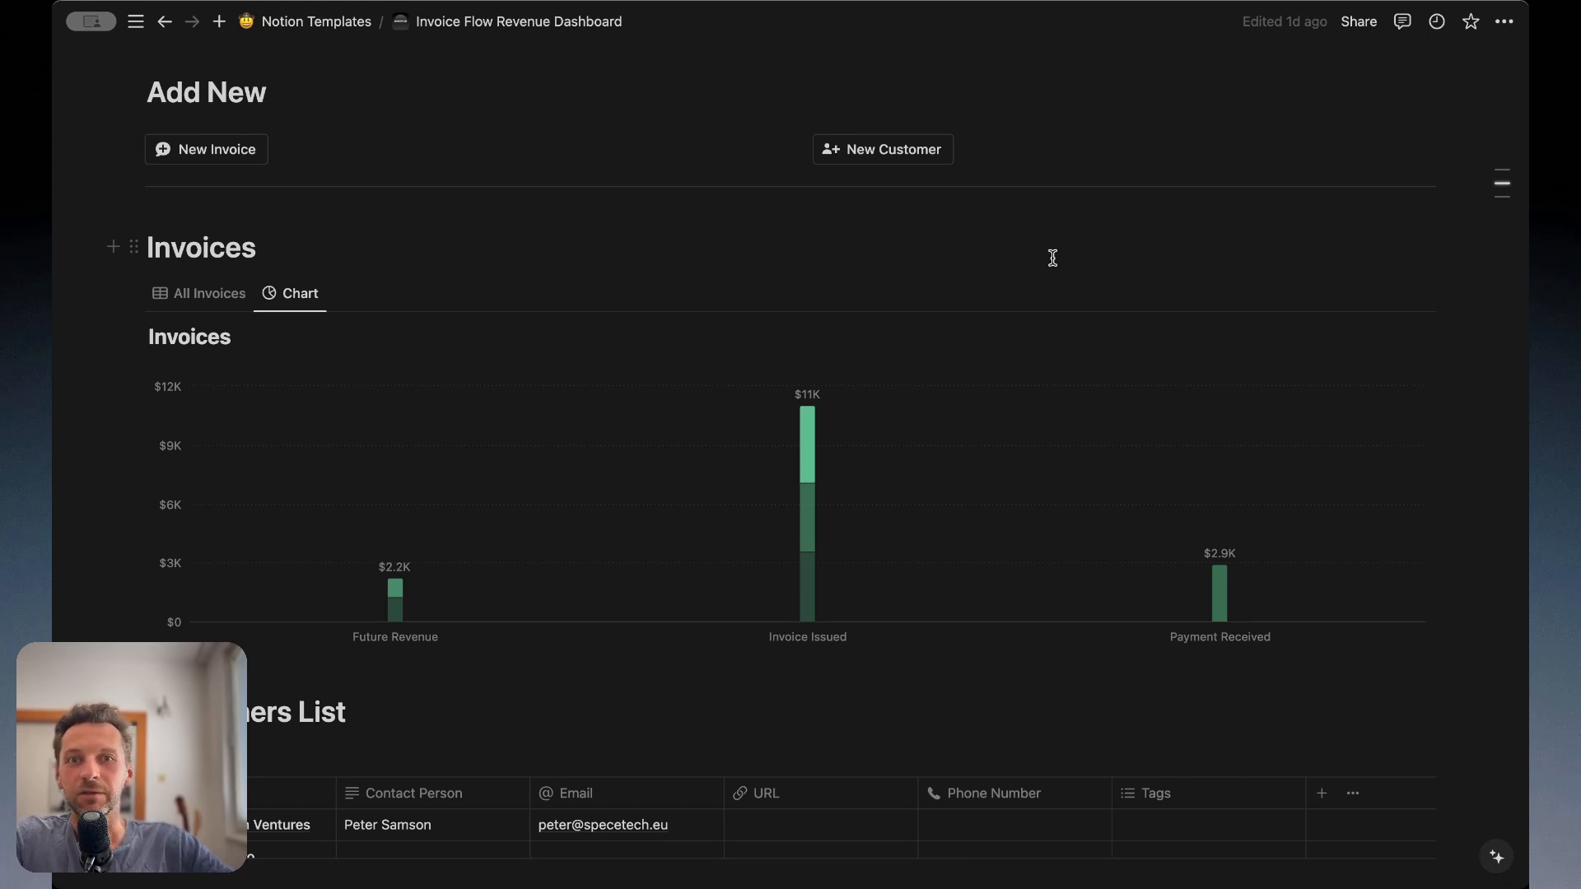
Step: Switch the Invoices database back to the All Invoices table view and return to the dashboard's customer, status and month charts
{"action": "scroll", "coordinate": [1053, 257], "scroll_direction": "up", "scroll_amount": 2}
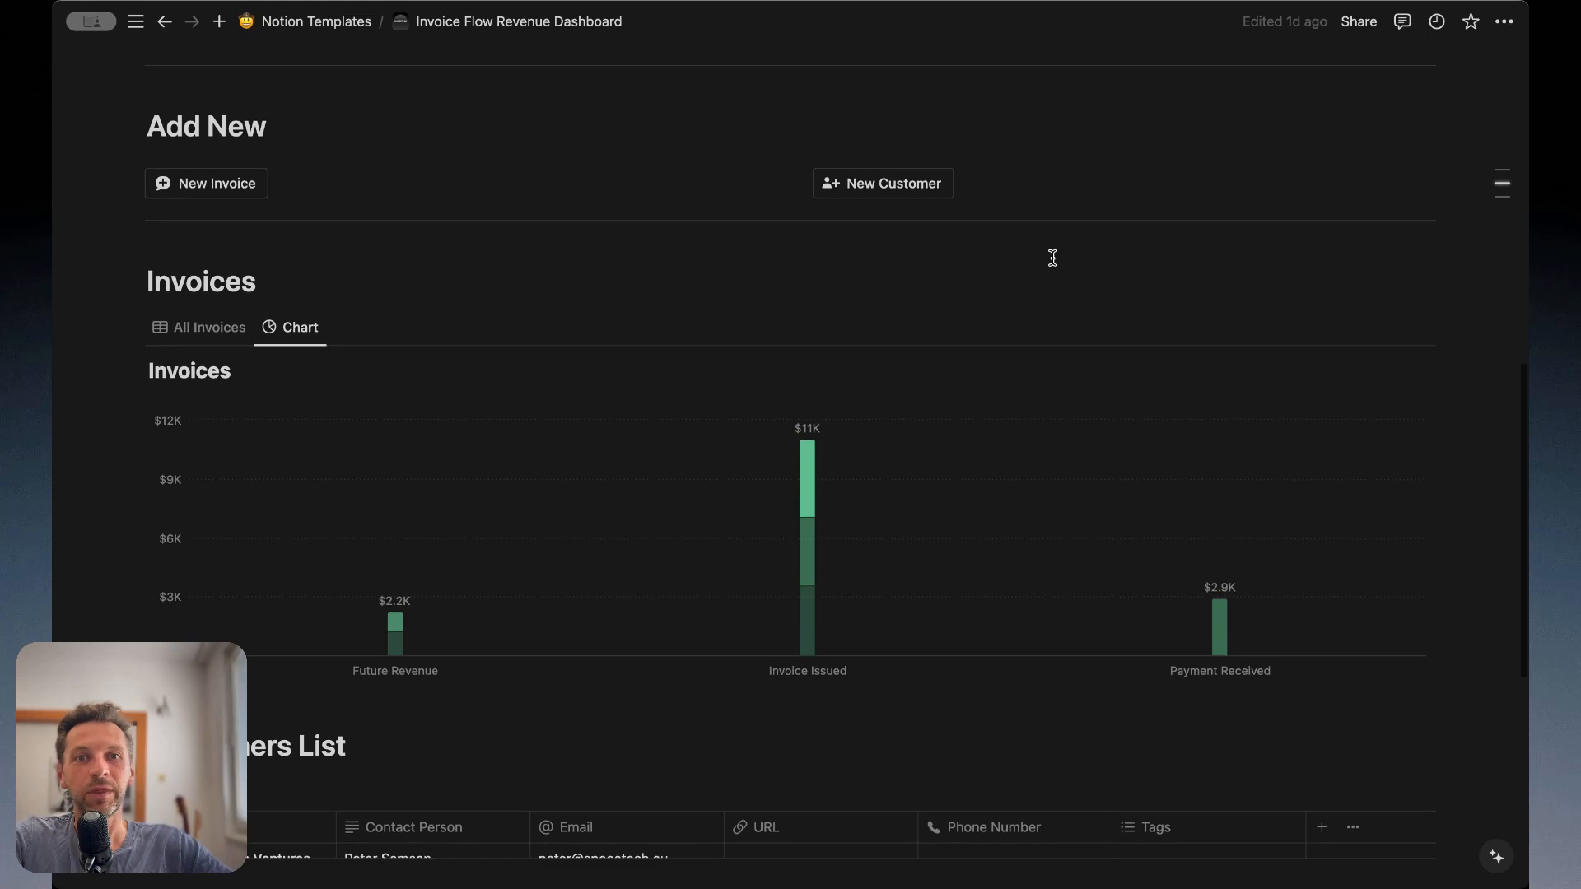
{"action": "scroll", "coordinate": [1053, 257], "scroll_direction": "up", "scroll_amount": 1}
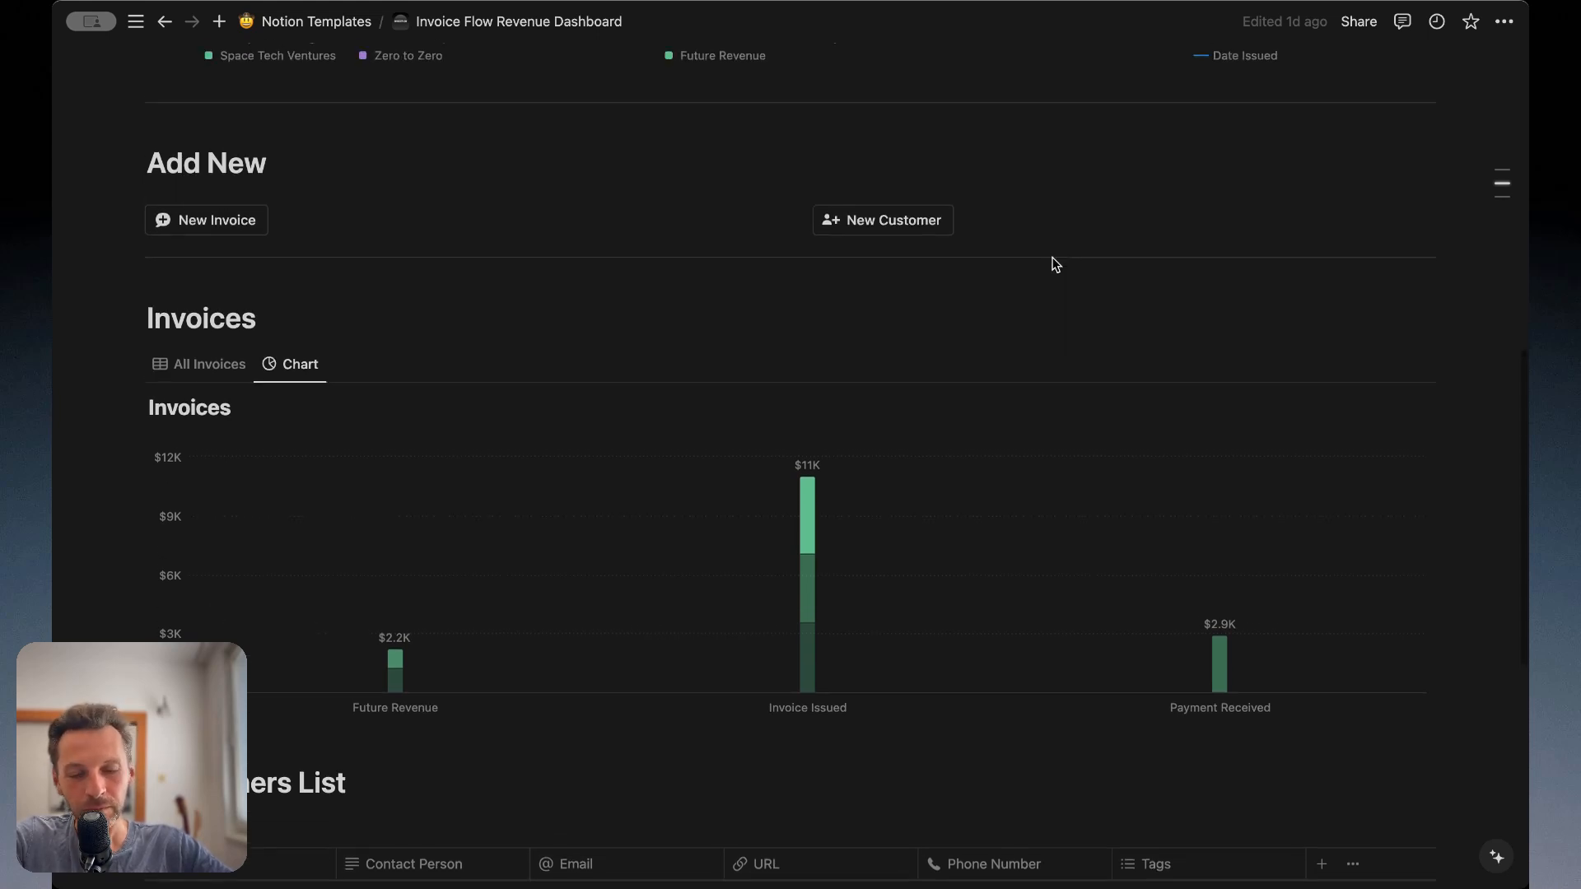
{"action": "scroll", "coordinate": [1052, 258], "scroll_direction": "up", "scroll_amount": 1}
{"action": "scroll", "coordinate": [1052, 258], "scroll_direction": "down", "scroll_amount": 2}
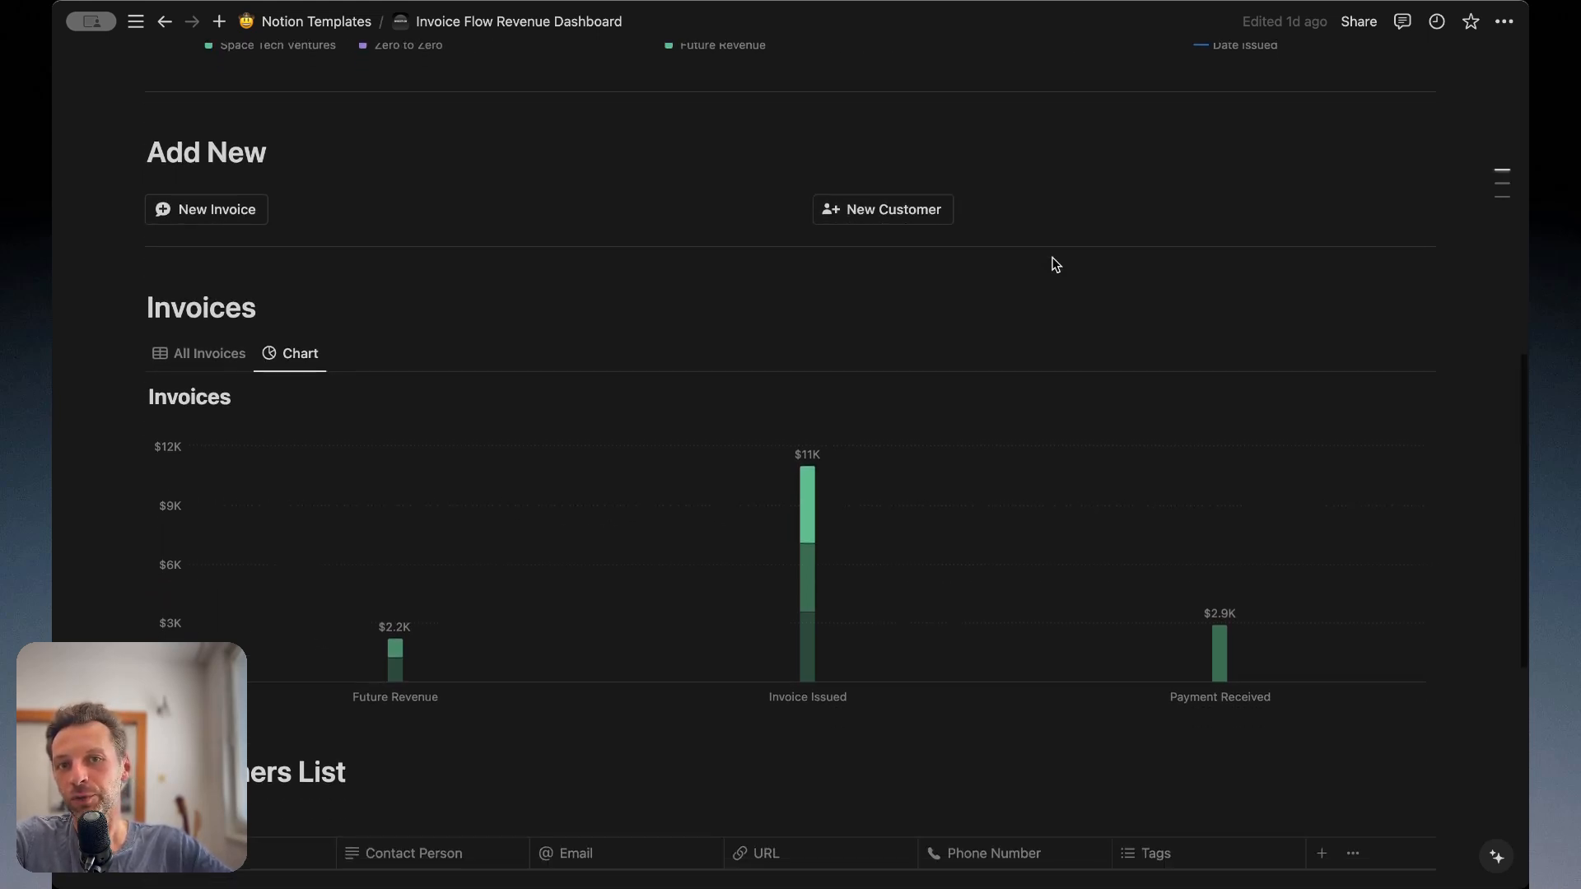
{"action": "left_click", "coordinate": [218, 333]}
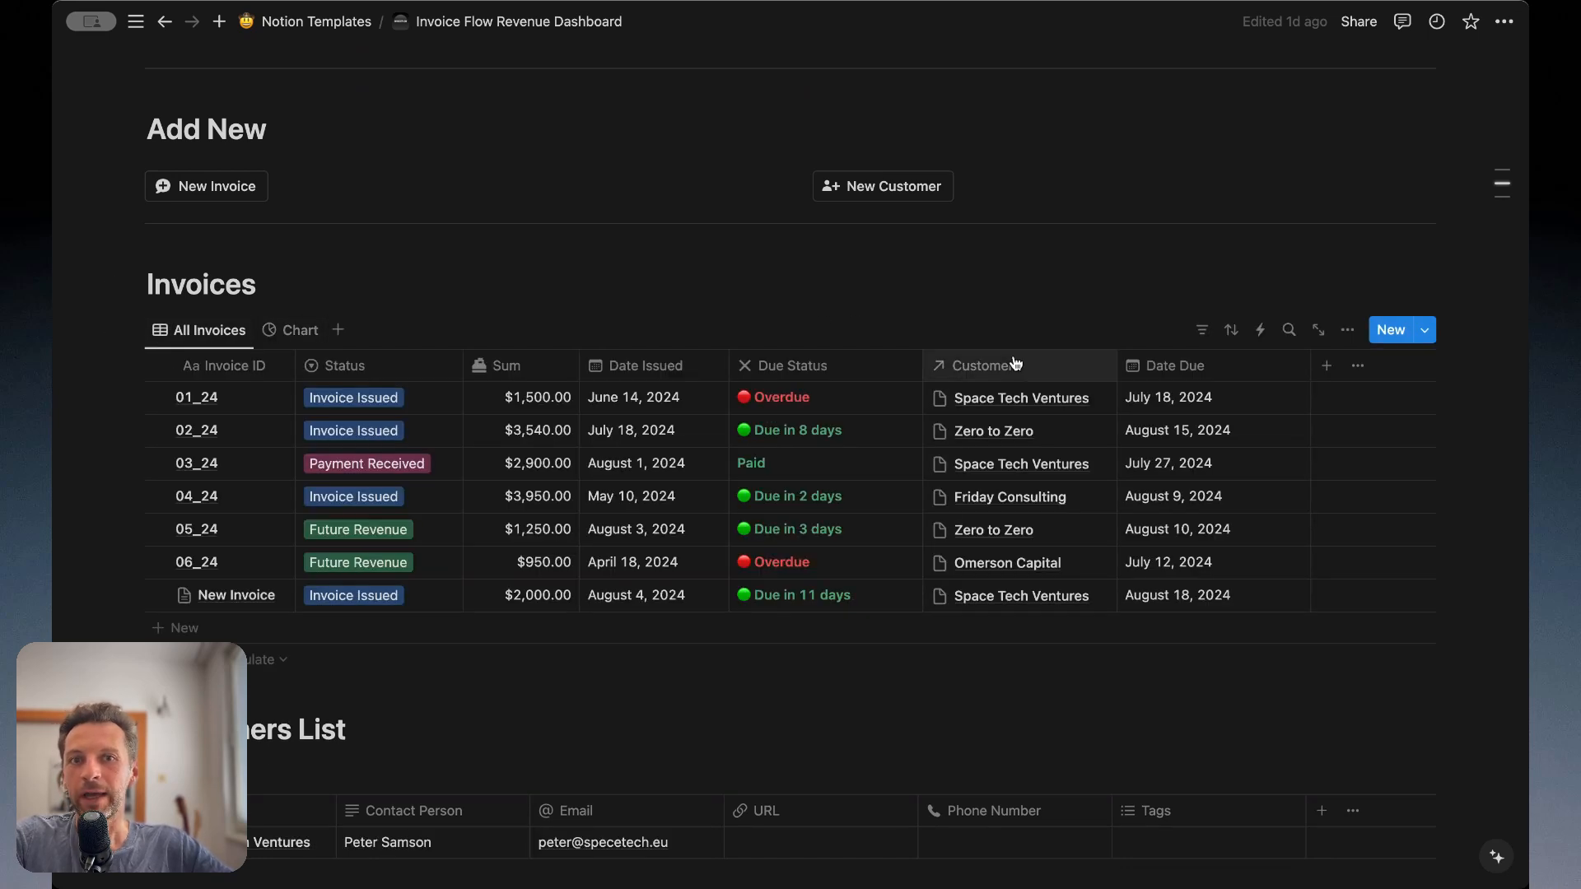
{"action": "scroll", "coordinate": [1014, 356], "scroll_direction": "up", "scroll_amount": 1}
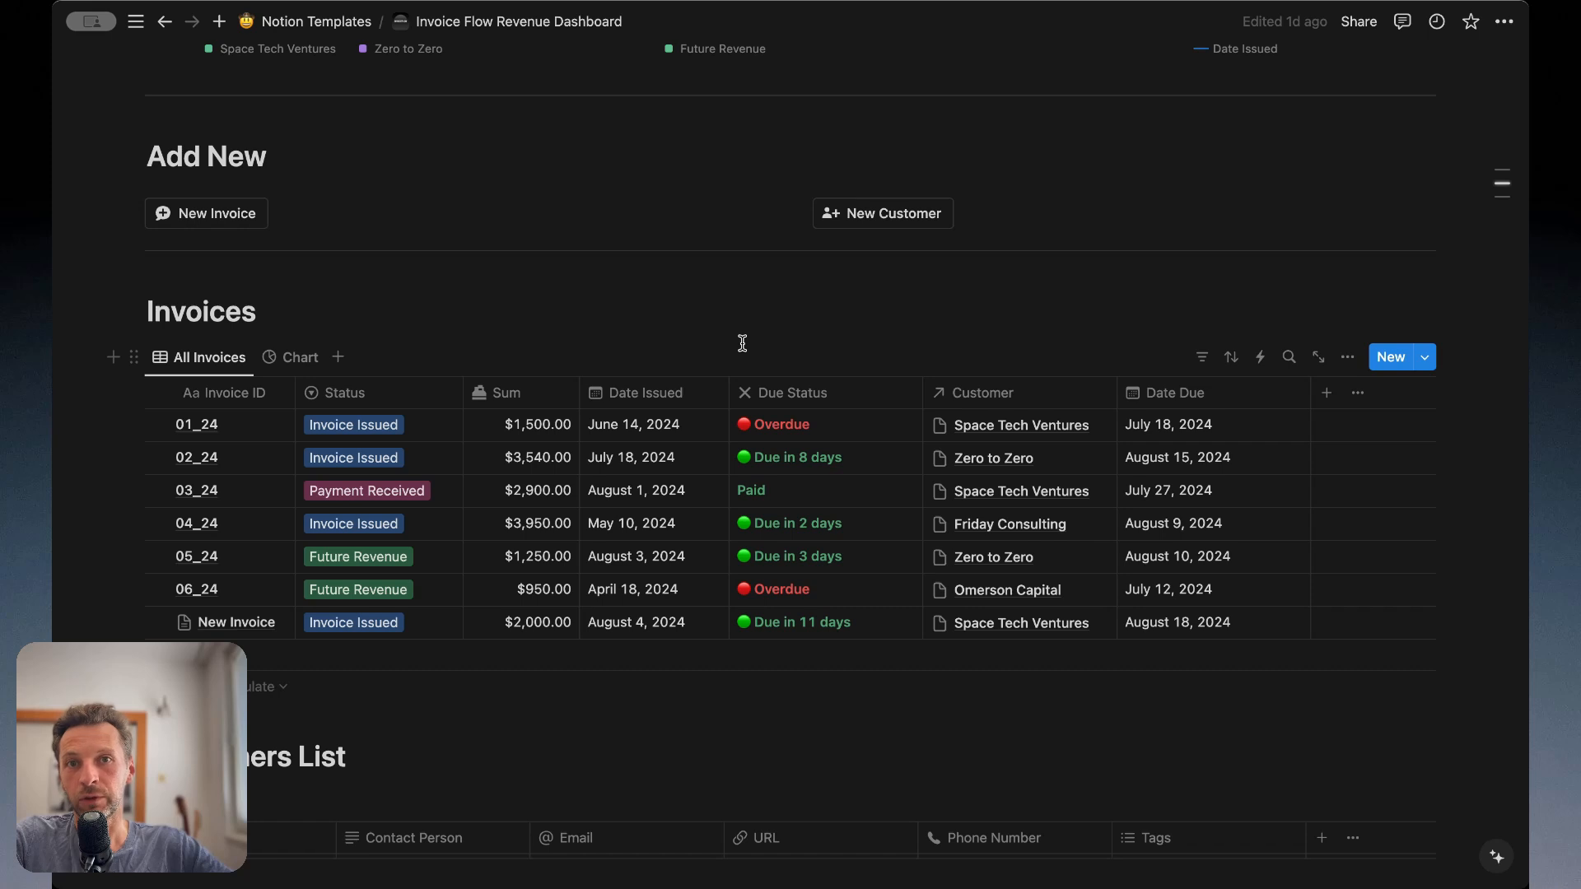
{"action": "scroll", "coordinate": [790, 340], "scroll_direction": "up", "scroll_amount": 1}
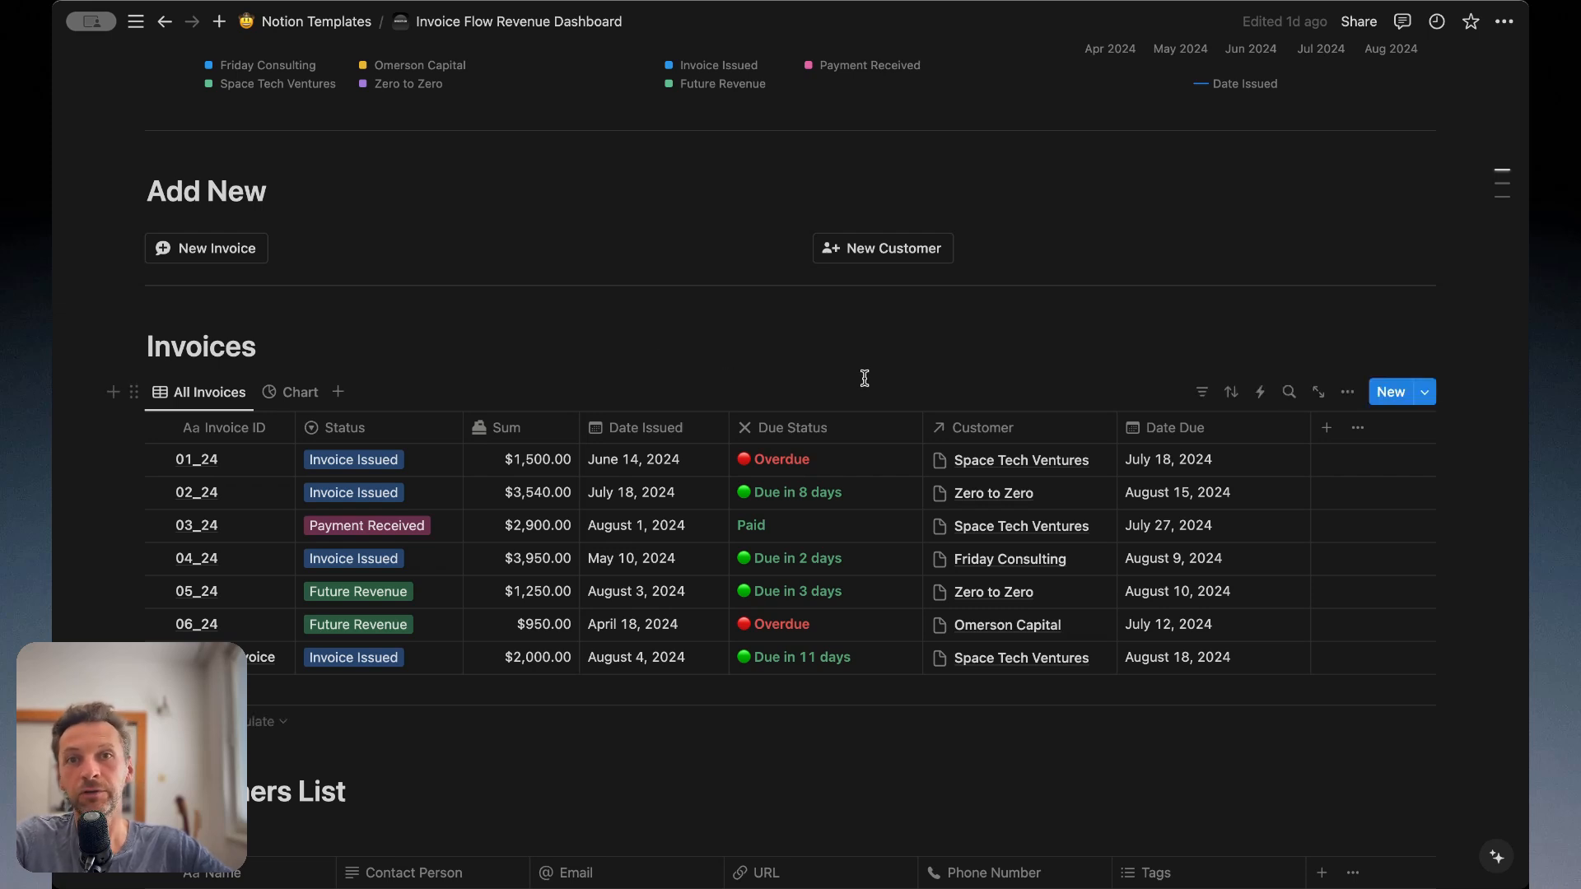
{"action": "scroll", "coordinate": [865, 378], "scroll_direction": "up", "scroll_amount": 5}
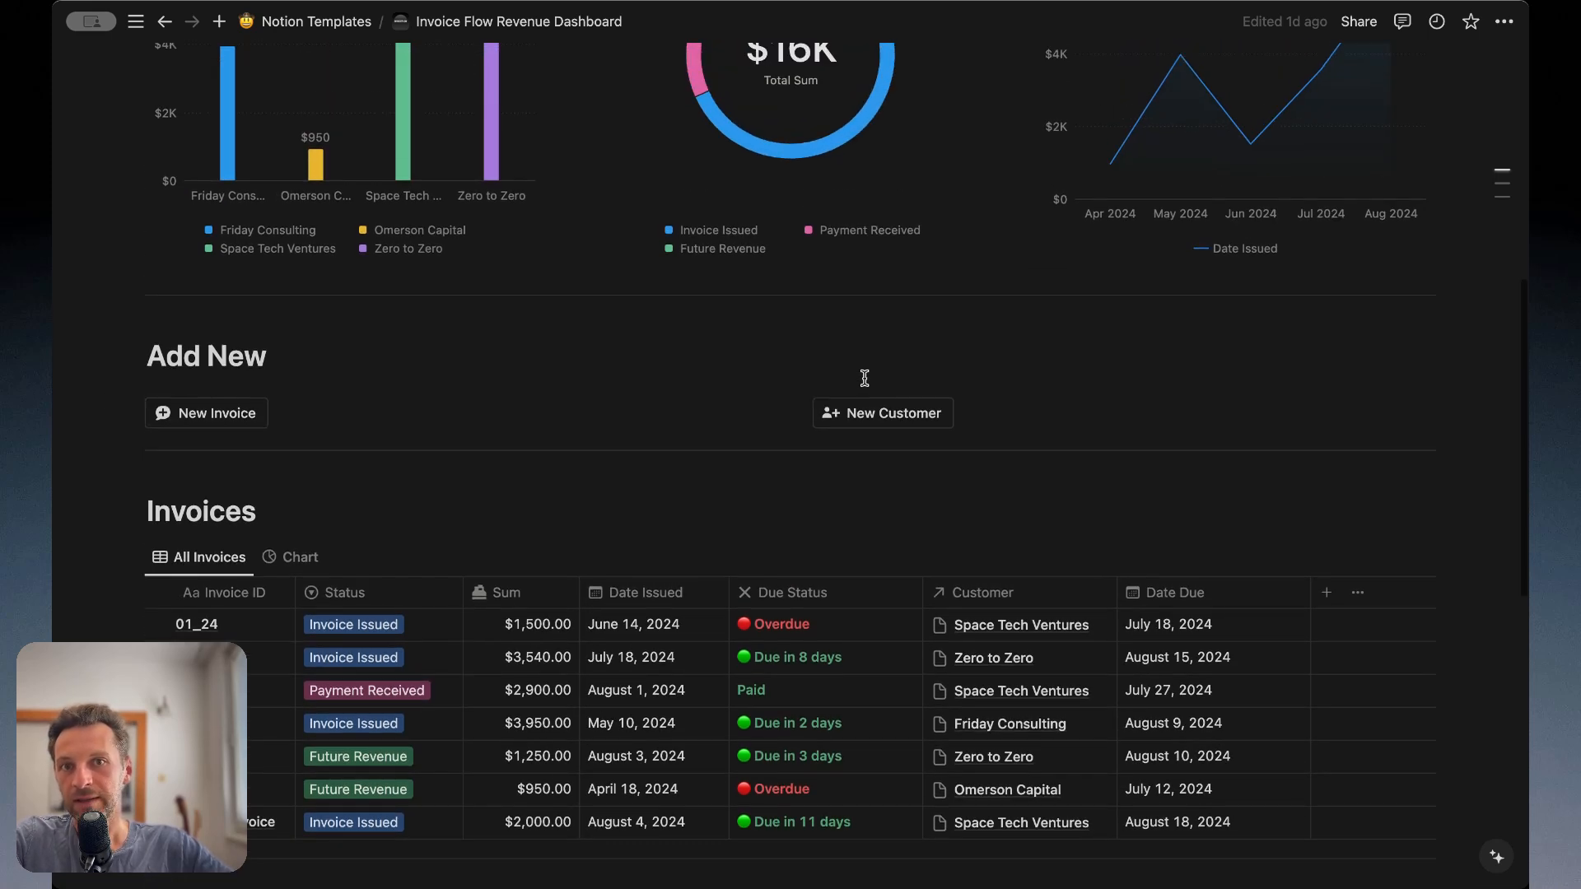
{"action": "scroll", "coordinate": [865, 379], "scroll_direction": "up", "scroll_amount": 3}
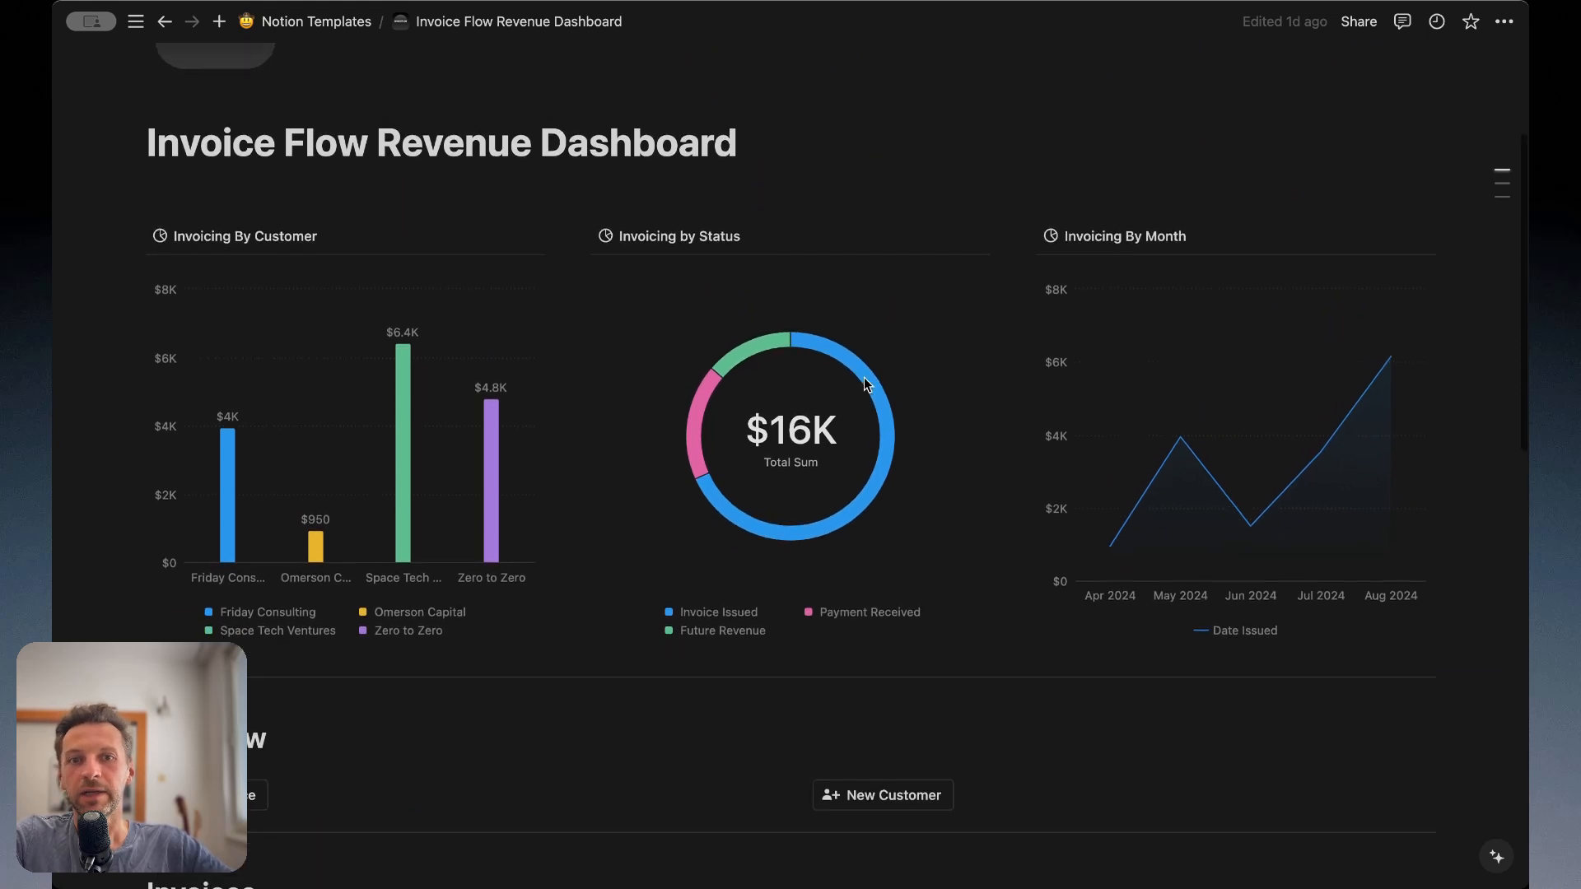